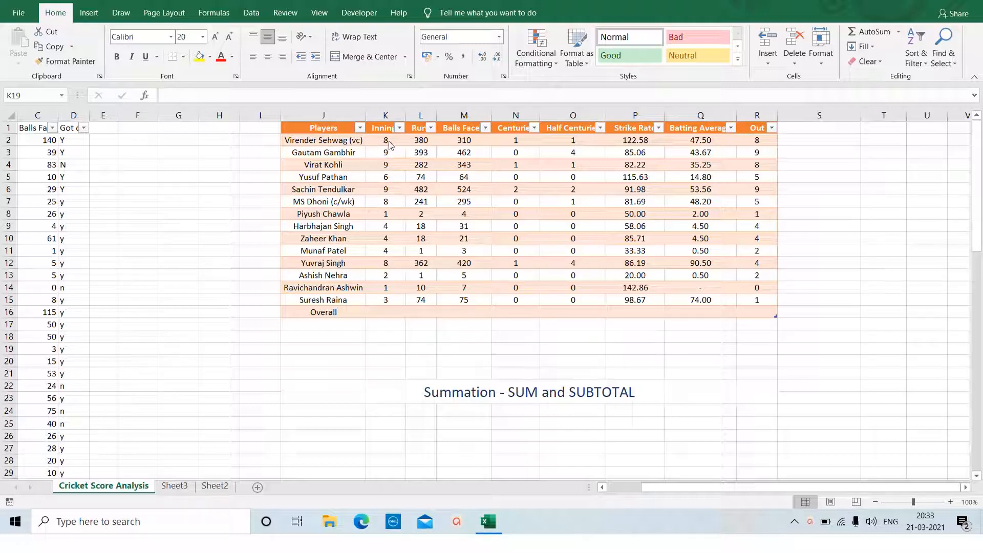
# Total the Innings column in the Overall row by entering =SUM(K2:K15) in cell K16.
pyautogui.click(385, 313)
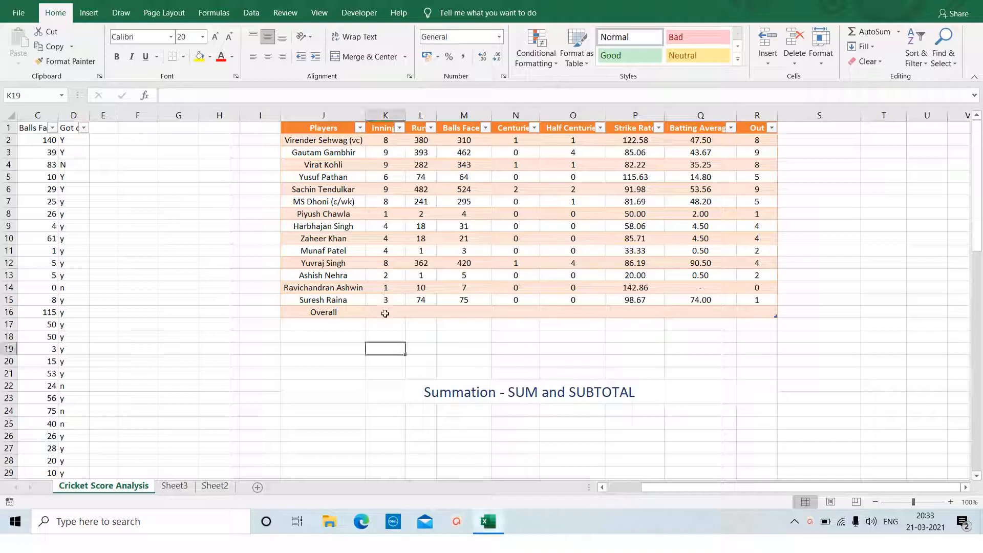
pyautogui.click(385, 313)
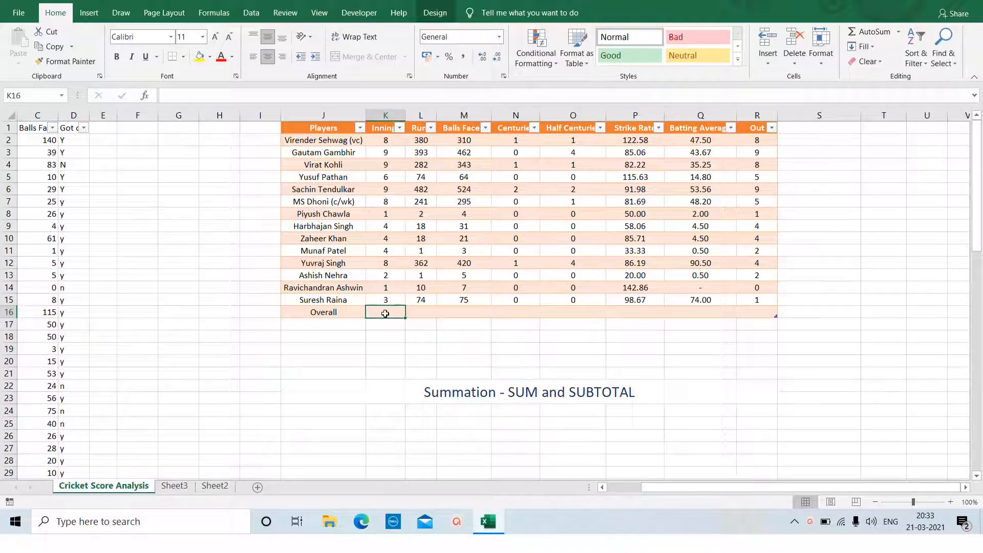
pyautogui.write('=')
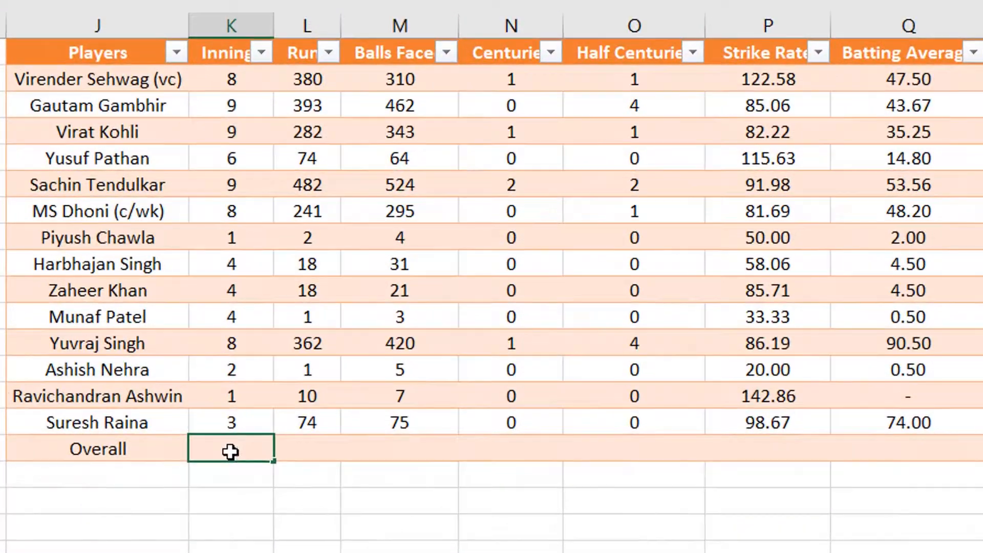
pyautogui.write('sum(')
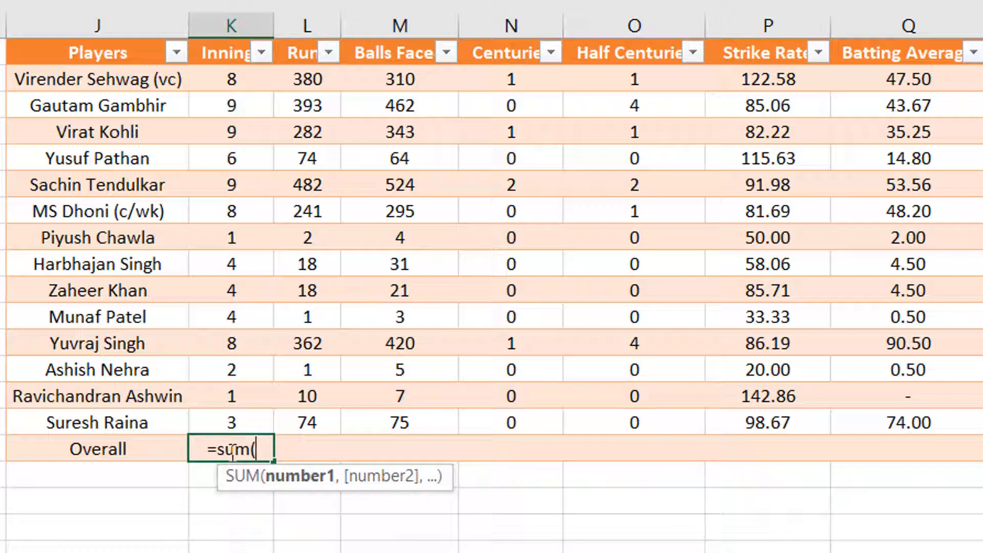
pyautogui.click(227, 83)
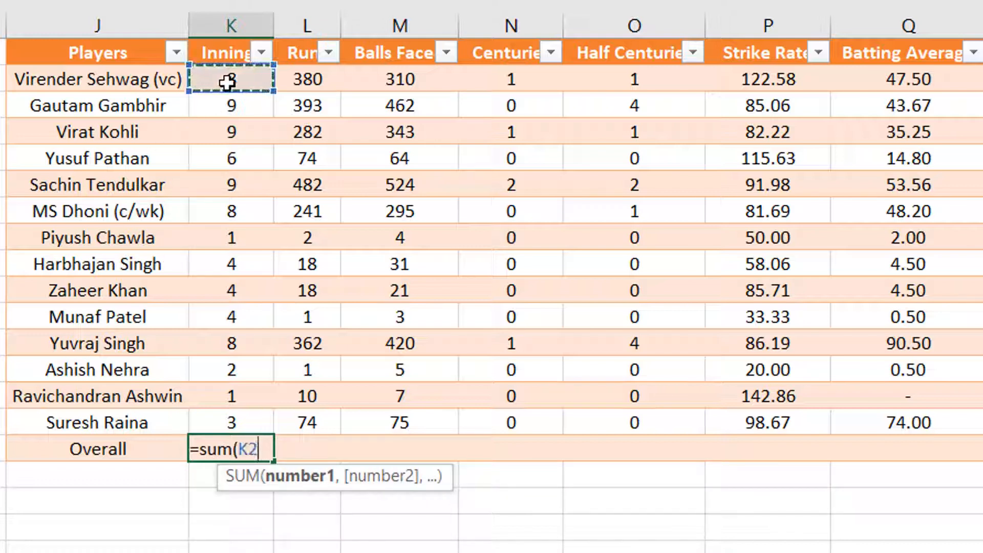
pyautogui.hotkey('ctrl', 'shift', 'Down')
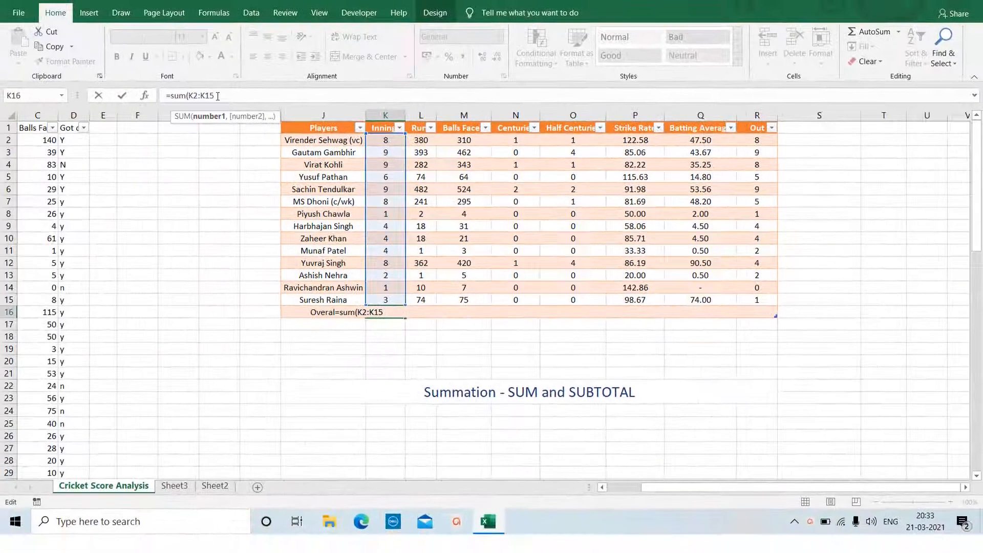
pyautogui.write(')')
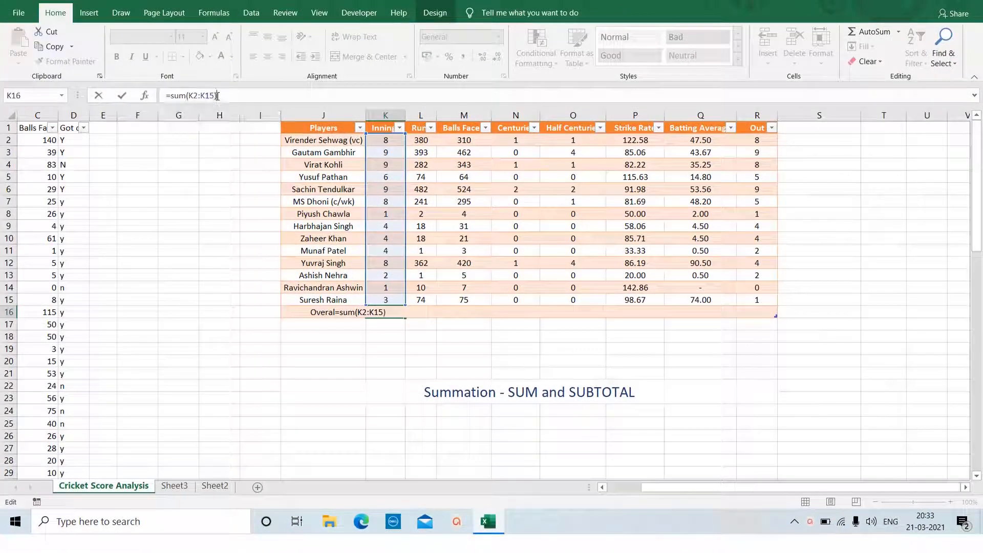
pyautogui.press('Return')
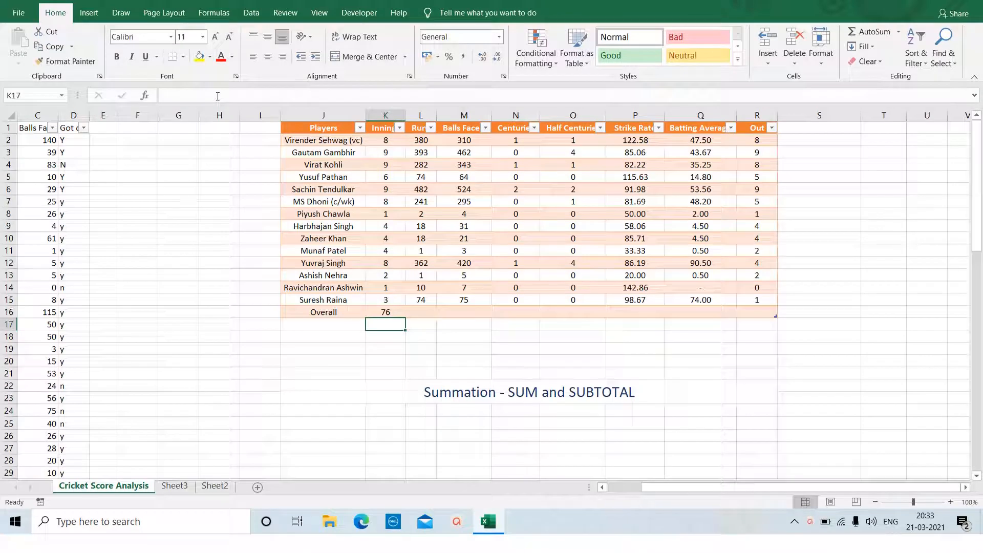
# Total the Runs column in cell L16 of the Overall row by applying AutoSum to the range L2:L16.
pyautogui.press('Right')
pyautogui.press('Up')
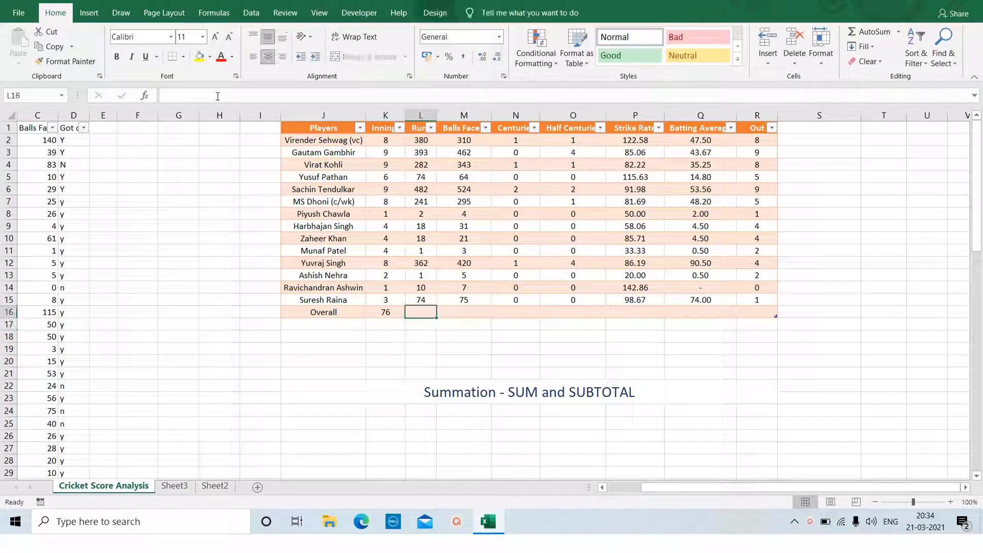
pyautogui.press('Up')
pyautogui.press('Up')
pyautogui.press('Up')
pyautogui.press('Up')
pyautogui.press('Up')
pyautogui.press('Up')
pyautogui.press('Up')
pyautogui.press('Up')
pyautogui.press('Up')
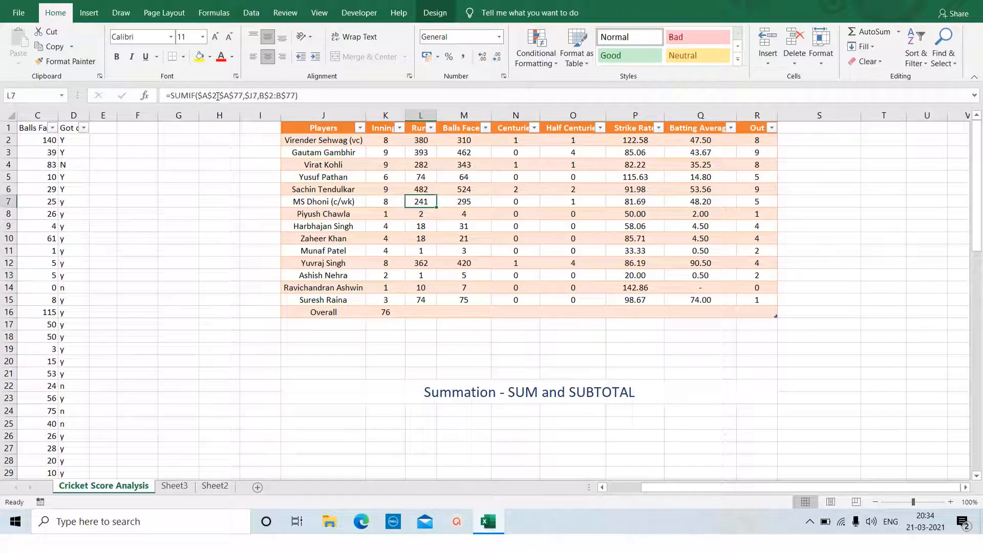
pyautogui.press('Up')
pyautogui.press('Up')
pyautogui.press('Up')
pyautogui.press('Up')
pyautogui.press('Up')
pyautogui.hotkey('shift', 'Down')
pyautogui.hotkey('shift', 'Down')
pyautogui.hotkey('shift', 'Down')
pyautogui.hotkey('shift', 'Down')
pyautogui.hotkey('shift', 'Down')
pyautogui.hotkey('shift', 'Down')
pyautogui.hotkey('shift', 'Down')
pyautogui.hotkey('shift', 'Down')
pyautogui.hotkey('shift', 'Down')
pyautogui.hotkey('shift', 'Down')
pyautogui.hotkey('shift', 'Down')
pyautogui.hotkey('shift', 'Down')
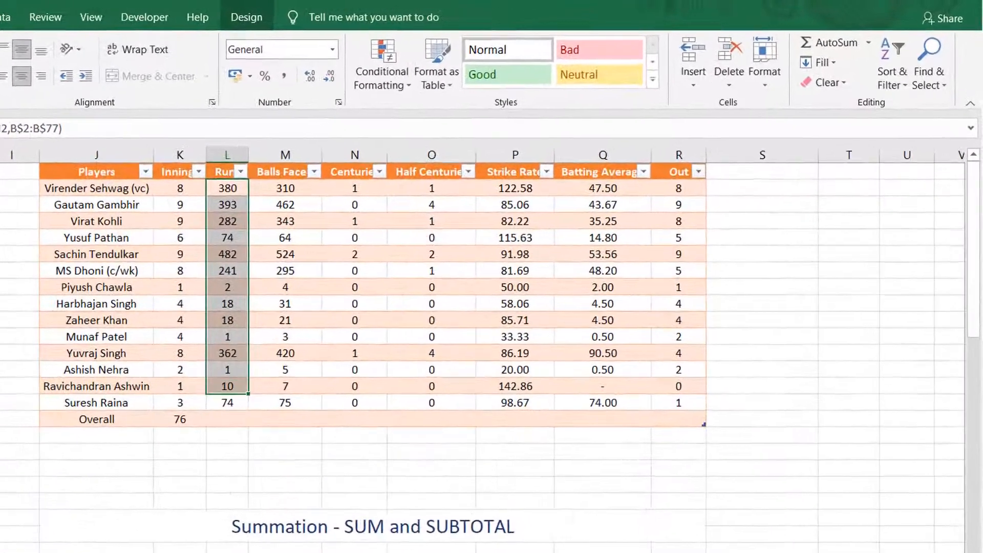
pyautogui.hotkey('shift', 'Down')
pyautogui.hotkey('shift', 'Down')
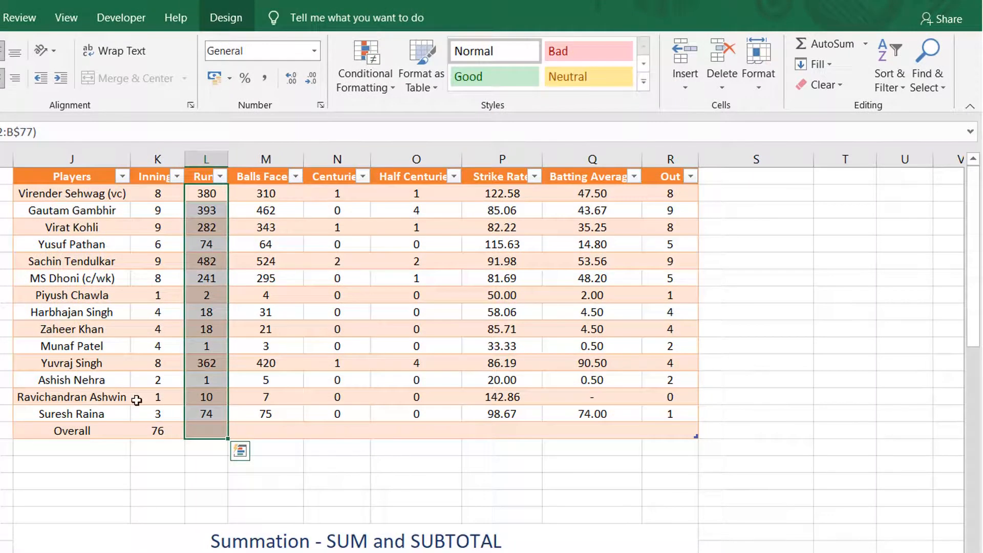
pyautogui.click(814, 47)
pyautogui.click(210, 432)
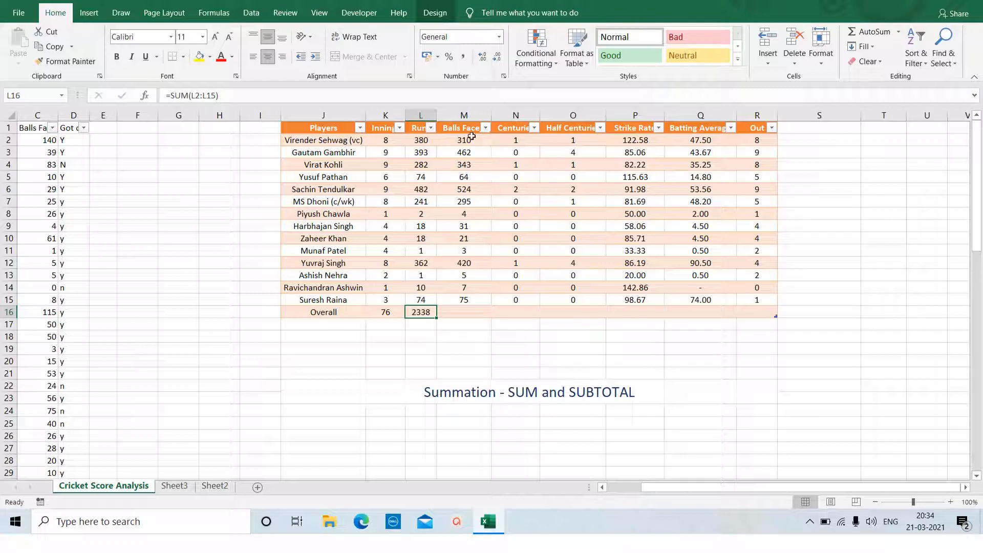
# Insert a new table column between the Runs and Balls Faced columns.
pyautogui.rightClick(464, 115)
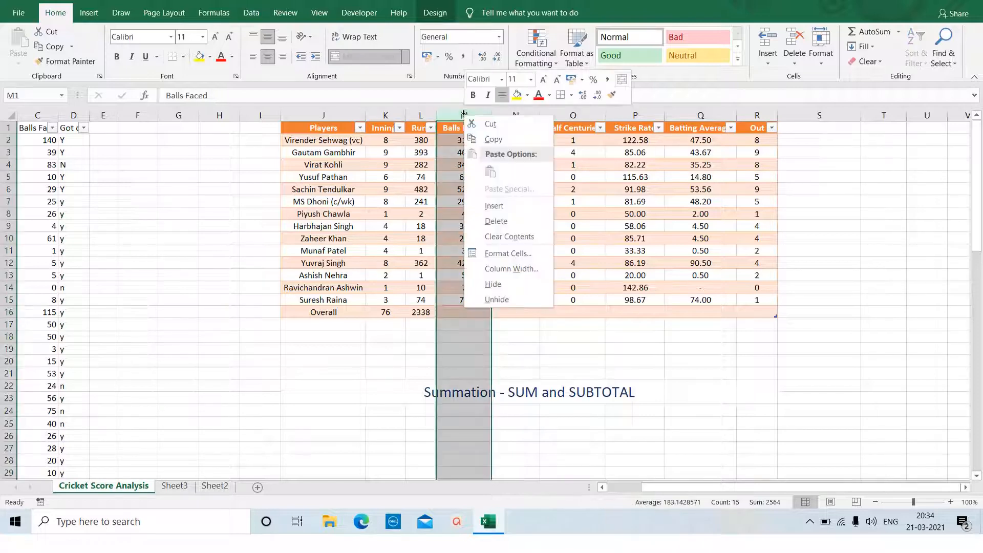
pyautogui.click(494, 209)
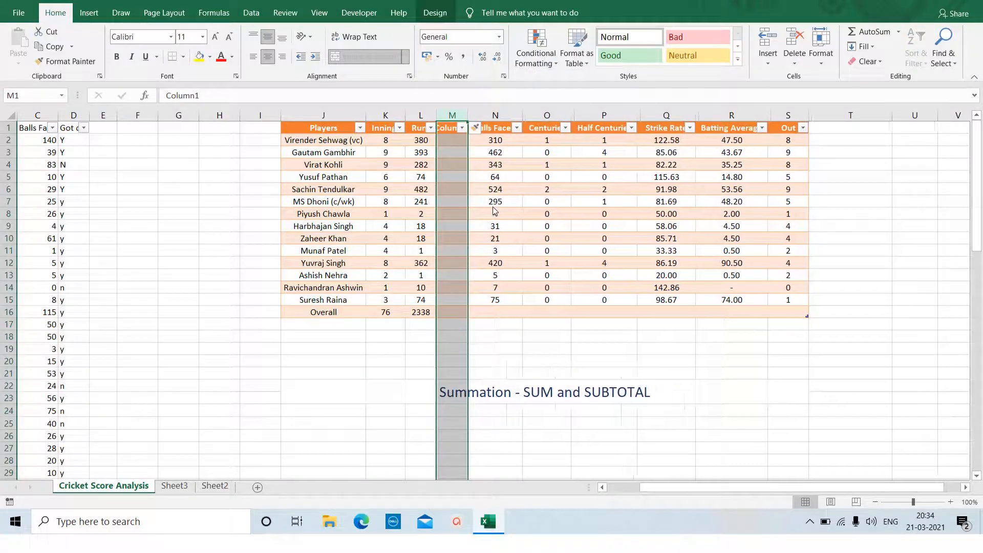
# Try copying the Runs cells L2:L15 into the new column with a regular paste, and clear the automatically filled cell M16.
pyautogui.click(419, 140)
pyautogui.hotkey('shift', 'Down')
pyautogui.hotkey('shift', 'Down')
pyautogui.hotkey('shift', 'Down')
pyautogui.hotkey('shift', 'Down')
pyautogui.hotkey('shift', 'Down')
pyautogui.hotkey('shift', 'Down')
pyautogui.hotkey('shift', 'Down')
pyautogui.hotkey('shift', 'Down')
pyautogui.hotkey('shift', 'Down')
pyautogui.hotkey('shift', 'Down')
pyautogui.hotkey('shift', 'Down')
pyautogui.hotkey('shift', 'Down')
pyautogui.hotkey('shift', 'Down')
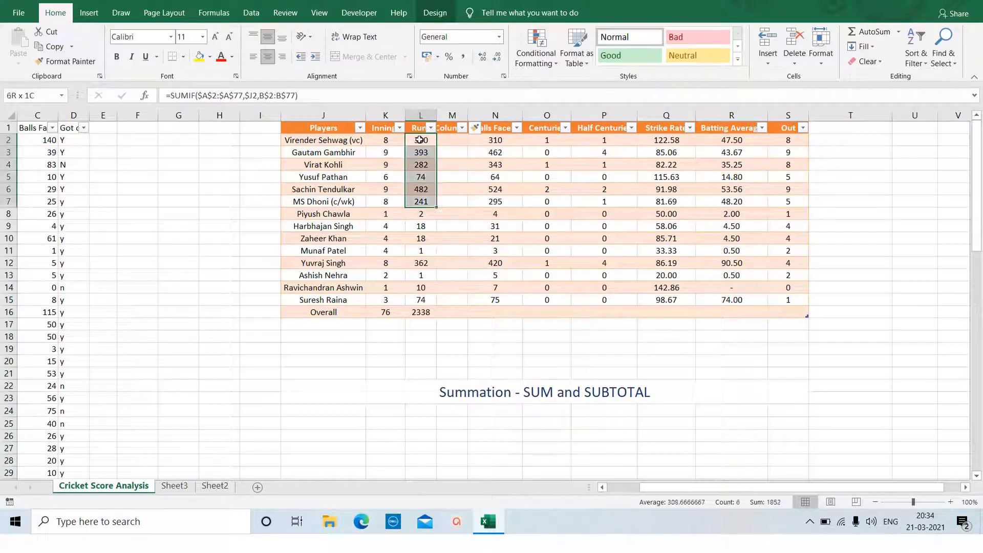
pyautogui.hotkey('ctrl', 'c')
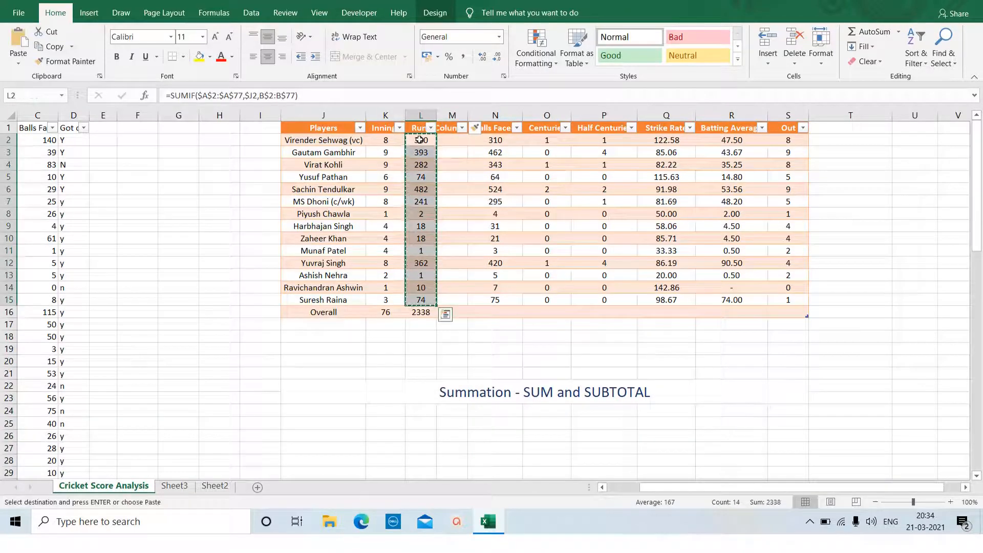
pyautogui.press('Right')
pyautogui.hotkey('ctrl', 'v')
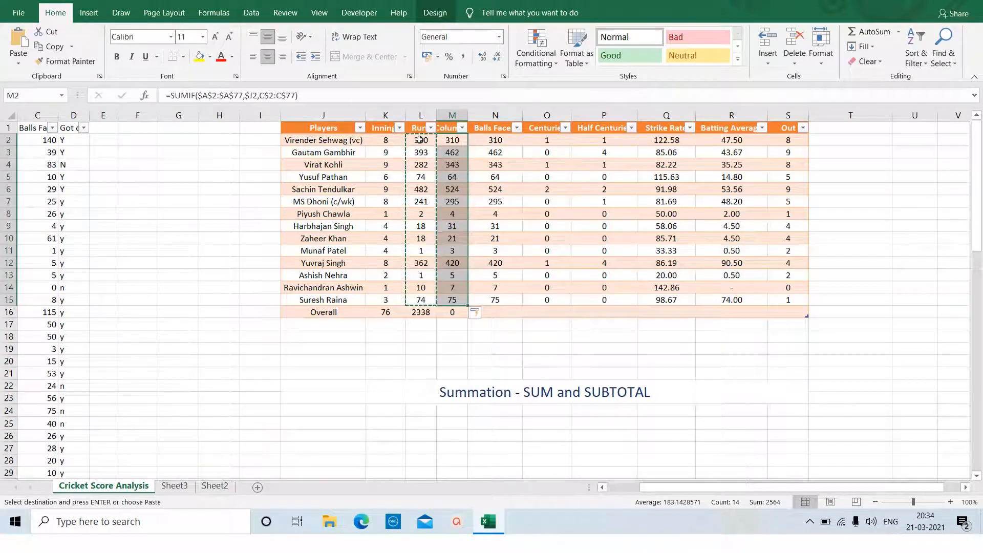
pyautogui.click(453, 312)
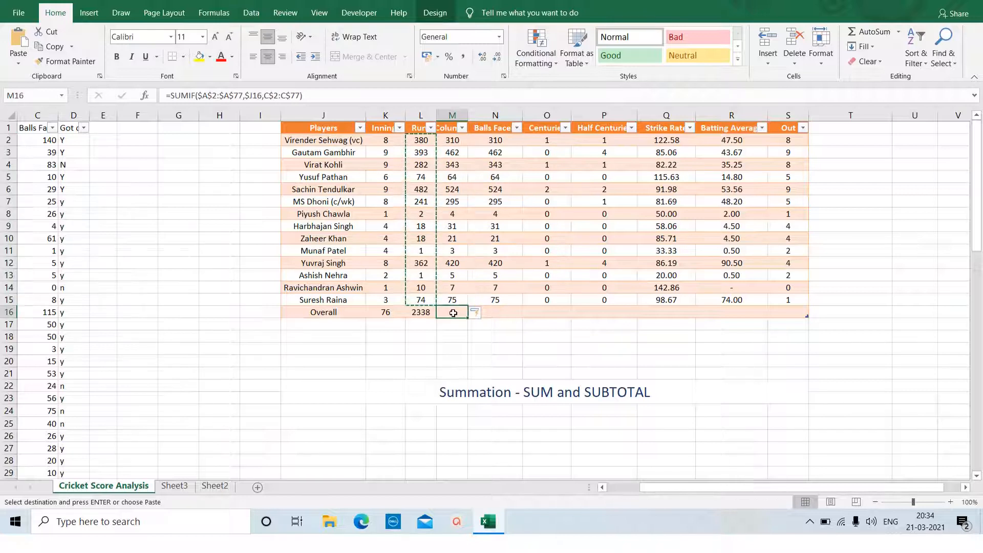
pyautogui.press('Escape')
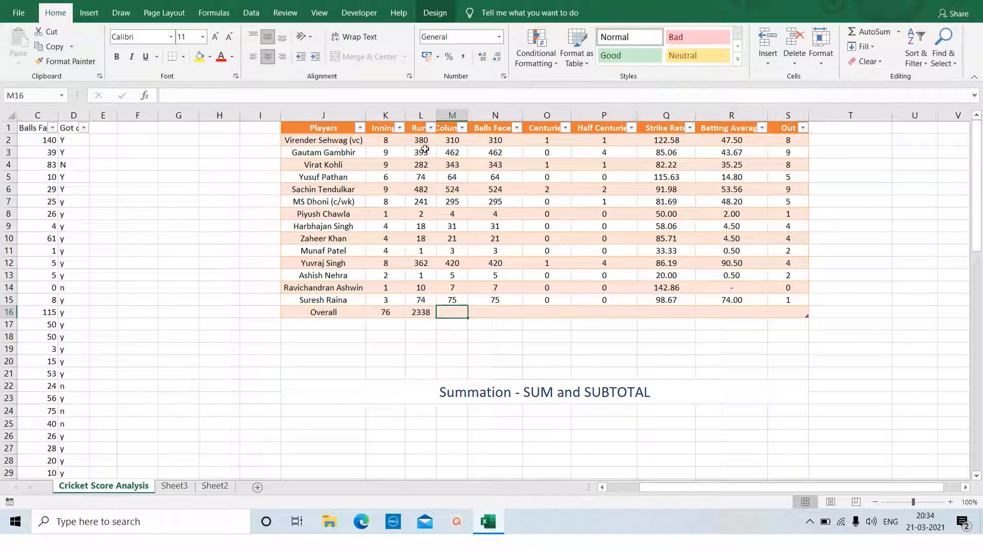
# Compare the SUMIF formulas in cells L2 and M2.
pyautogui.click(454, 142)
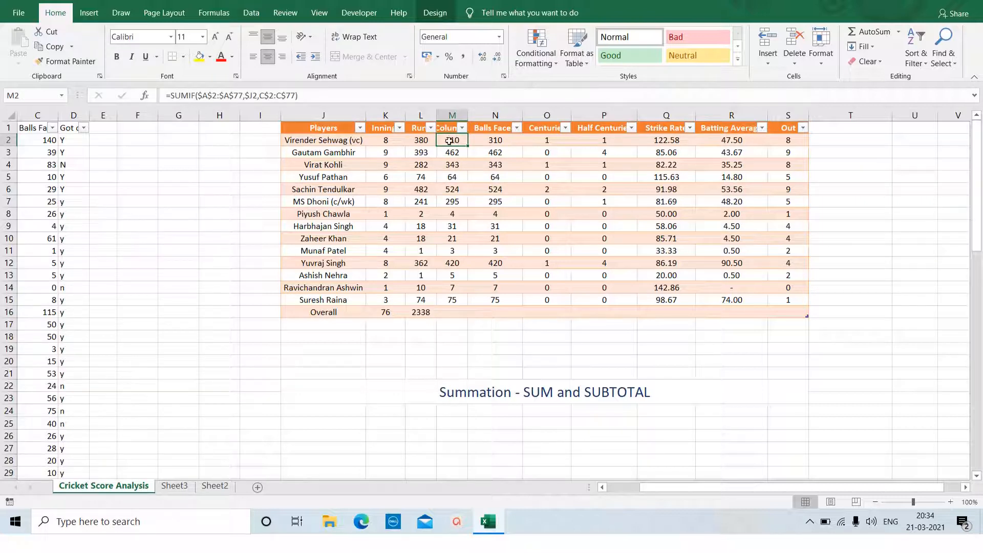
pyautogui.click(416, 142)
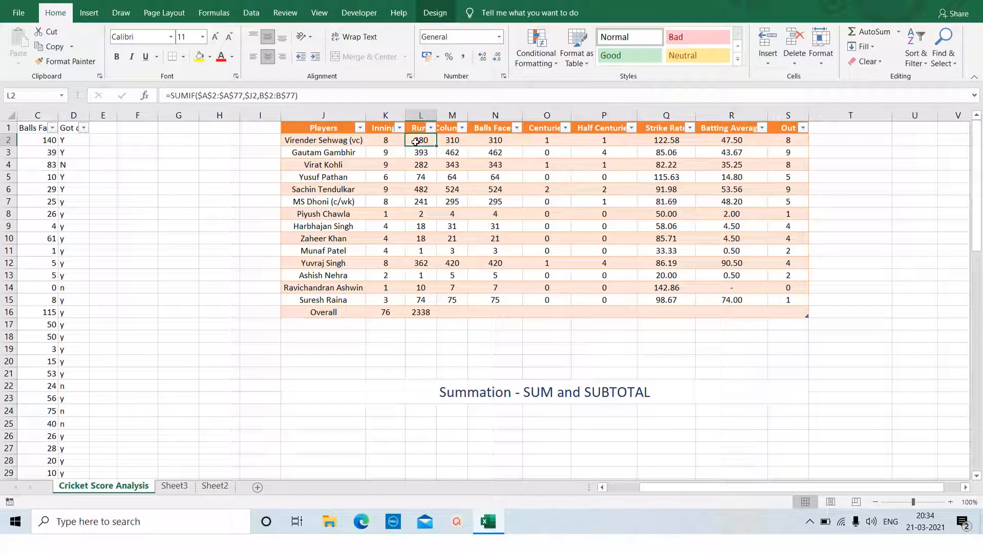
pyautogui.click(452, 142)
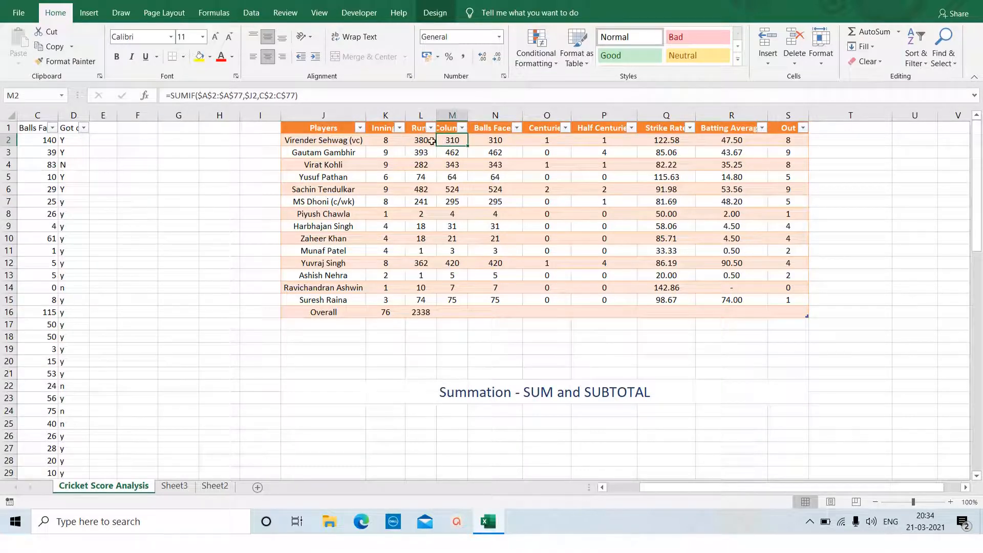
# Copy the Runs cells L2:L15 and paste them as values only into the new column starting at M2.
pyautogui.click(417, 139)
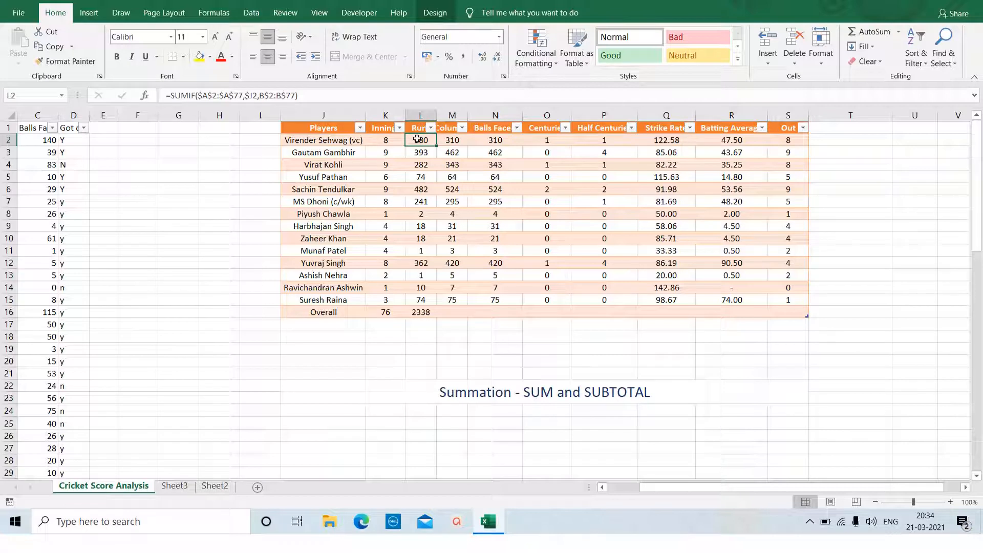
pyautogui.hotkey('shift', 'Down')
pyautogui.hotkey('shift', 'Down')
pyautogui.hotkey('shift', 'Down')
pyautogui.hotkey('shift', 'Down')
pyautogui.hotkey('shift', 'Down')
pyautogui.hotkey('shift', 'Down')
pyautogui.hotkey('shift', 'Down')
pyautogui.hotkey('shift', 'Down')
pyautogui.hotkey('shift', 'Down')
pyautogui.hotkey('shift', 'Down')
pyautogui.hotkey('shift', 'Down')
pyautogui.hotkey('shift', 'Down')
pyautogui.hotkey('shift', 'Down')
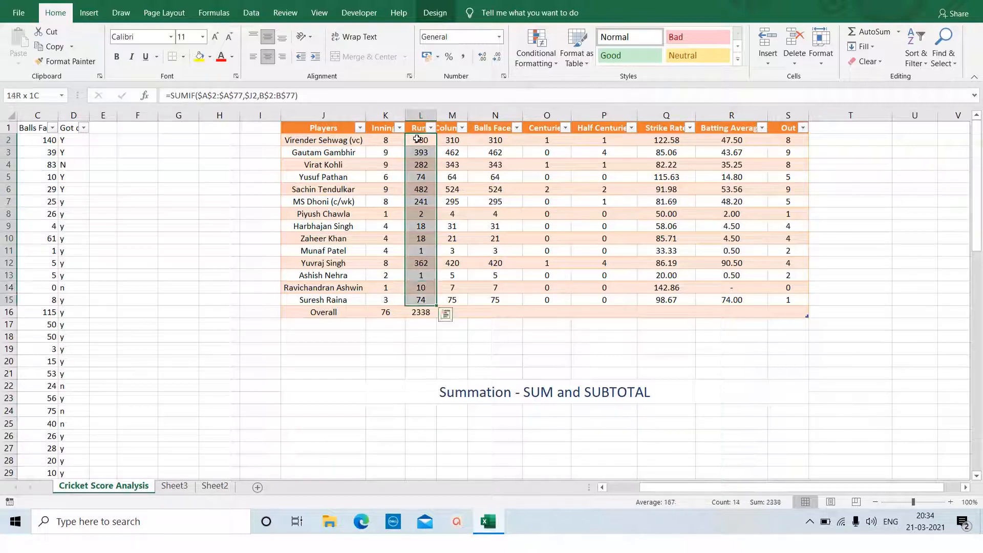
pyautogui.hotkey('ctrl', 'c')
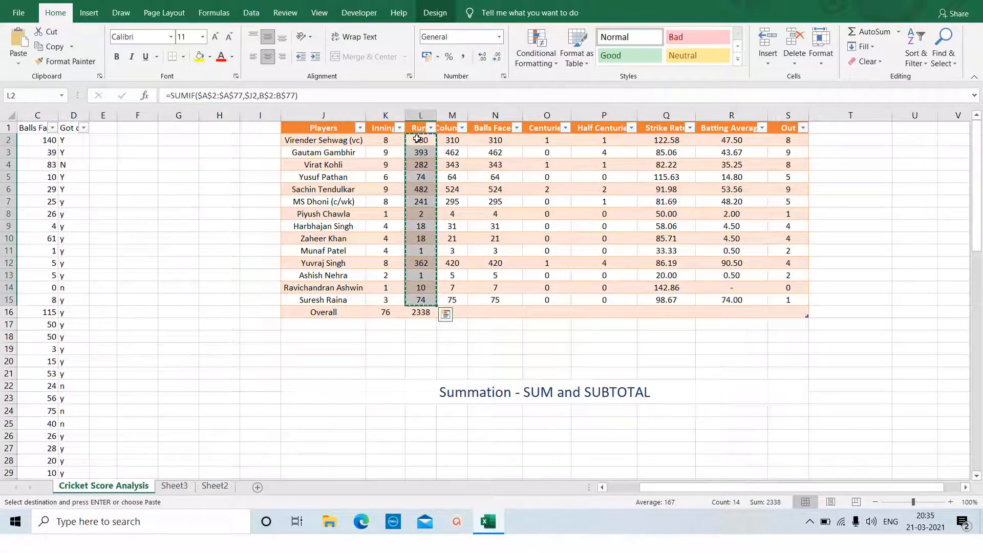
pyautogui.click(455, 140)
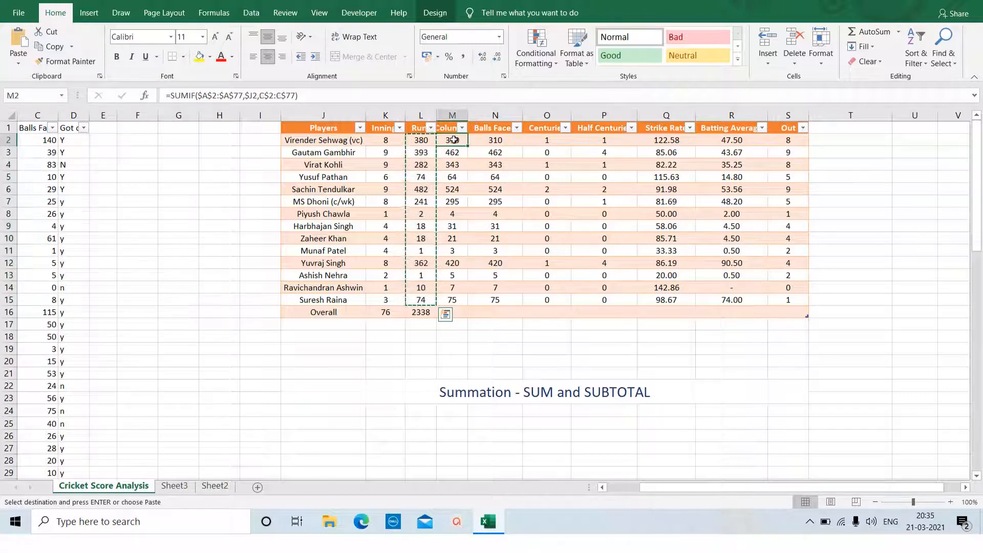
pyautogui.rightClick(455, 142)
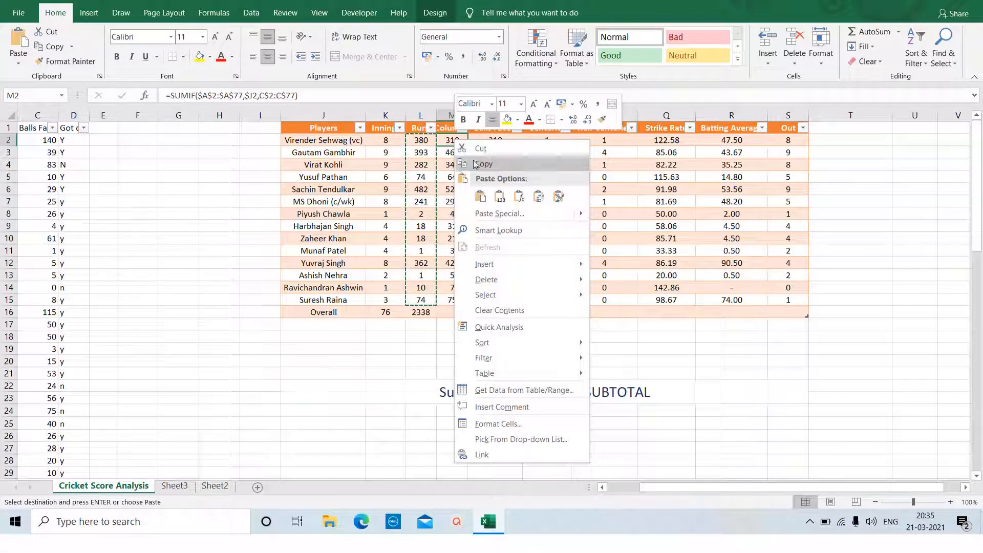
pyautogui.click(499, 197)
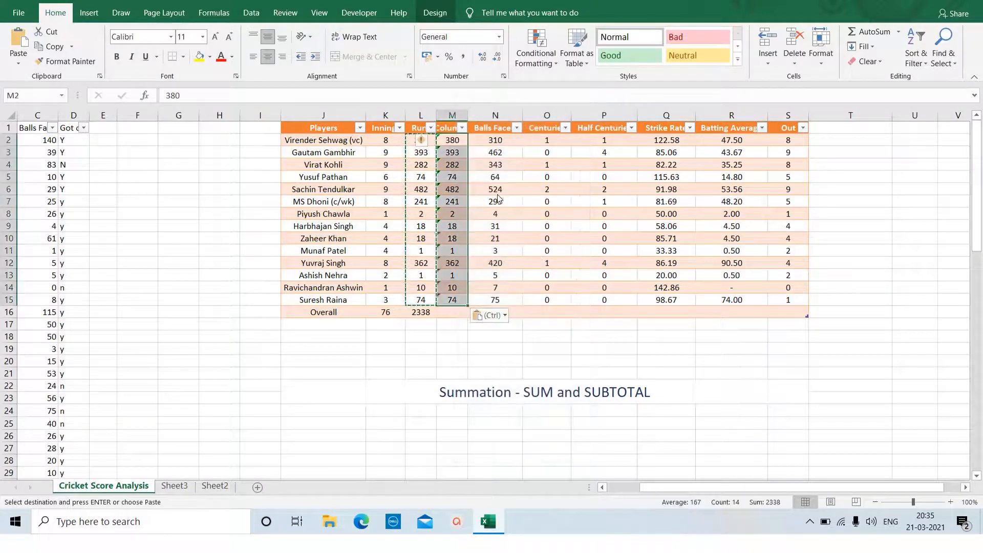
# Clear the copy selection and total the new column in cell M16 with =SUBTOTAL(9,M2:M15).
pyautogui.click(457, 343)
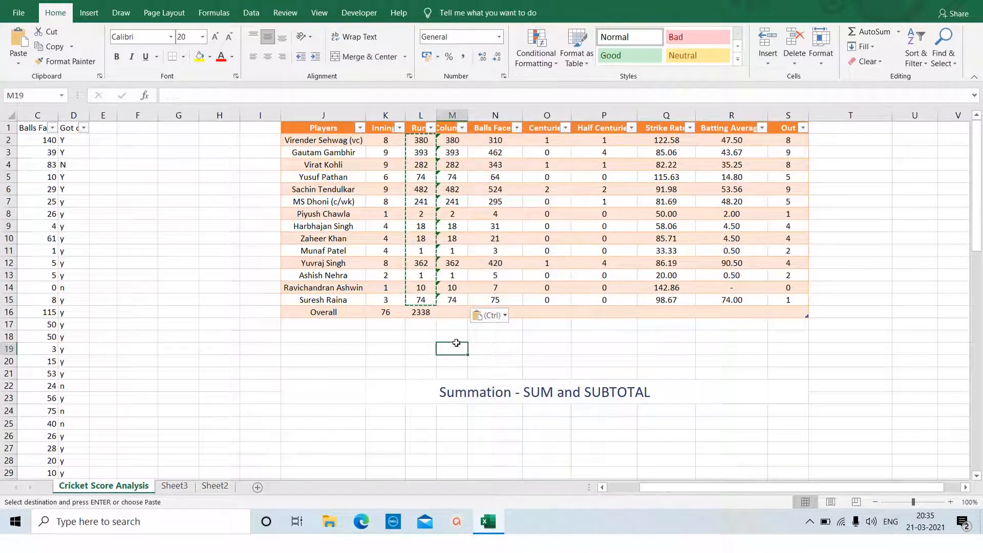
pyautogui.click(454, 313)
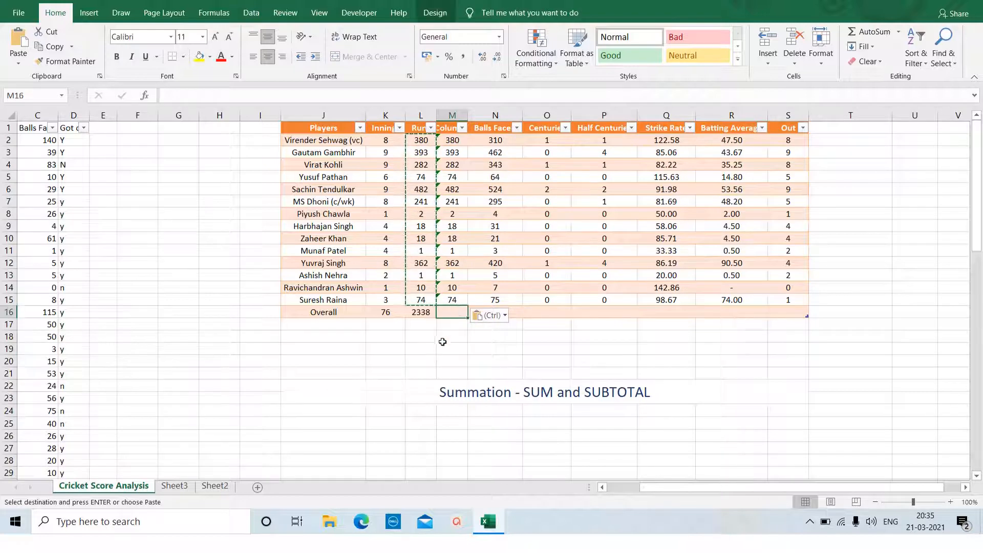
pyautogui.press('Escape')
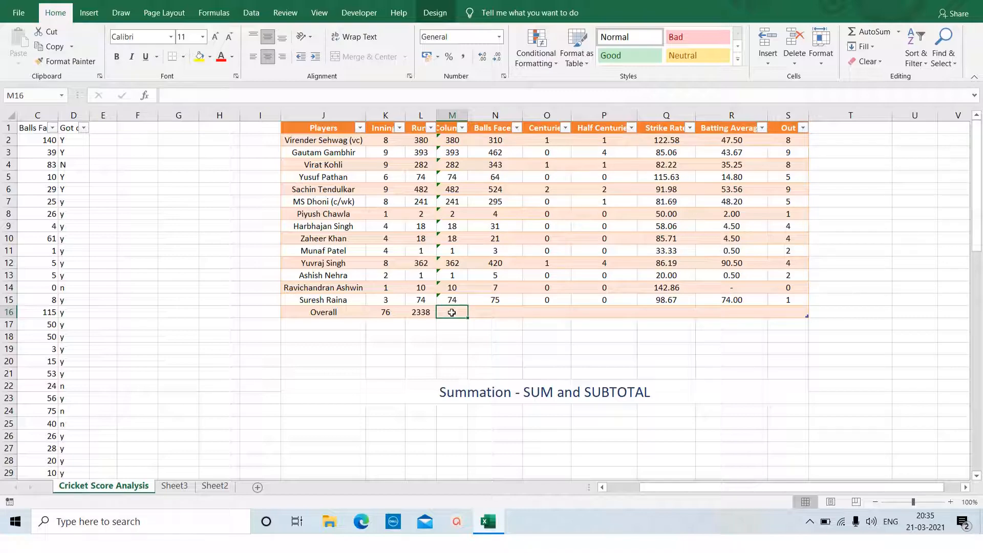
pyautogui.write('=subtot')
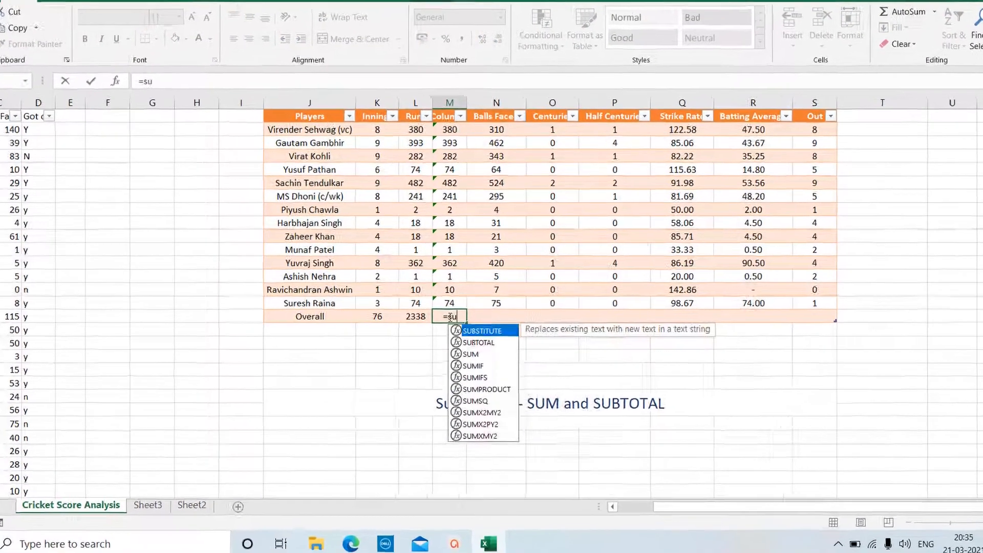
pyautogui.write('al')
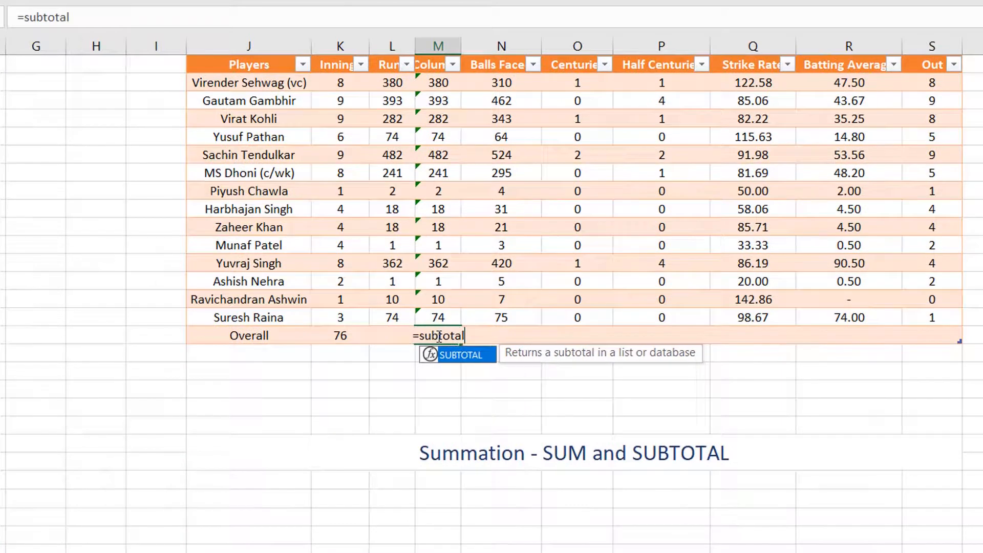
pyautogui.write('(')
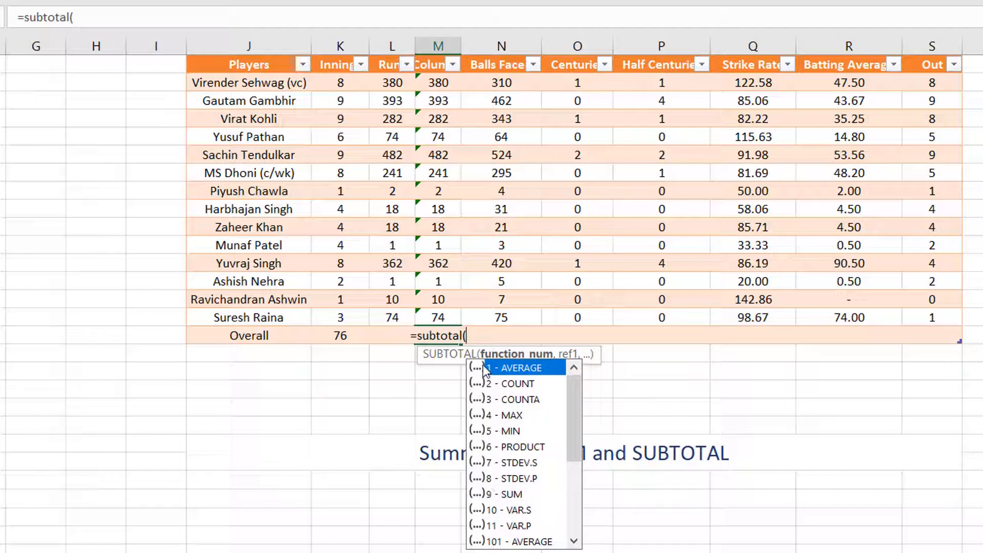
pyautogui.write('9')
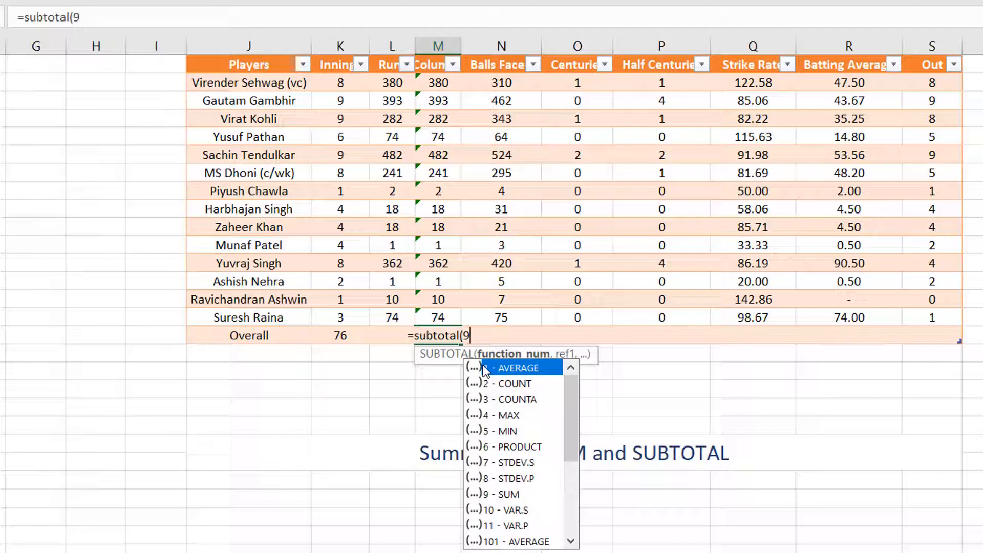
pyautogui.write(',')
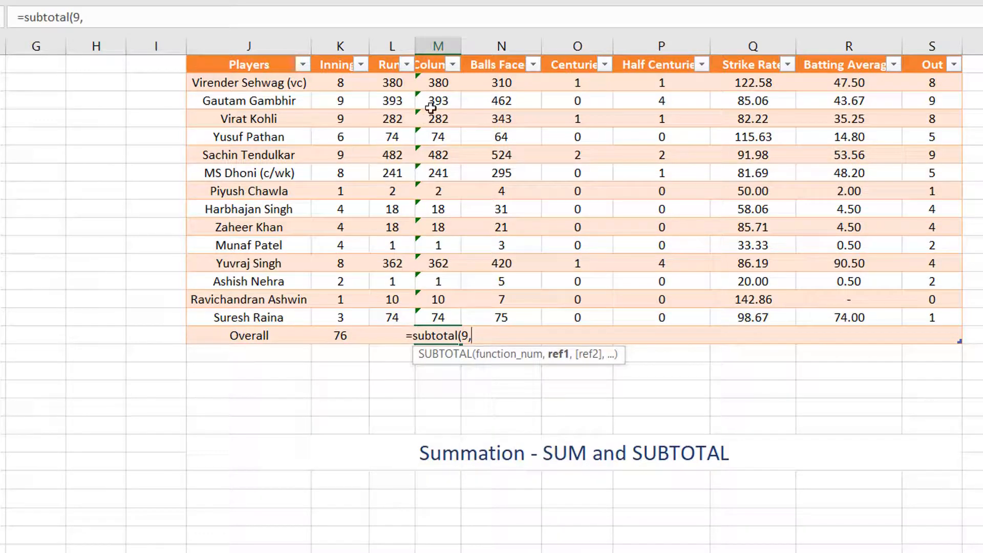
pyautogui.click(432, 85)
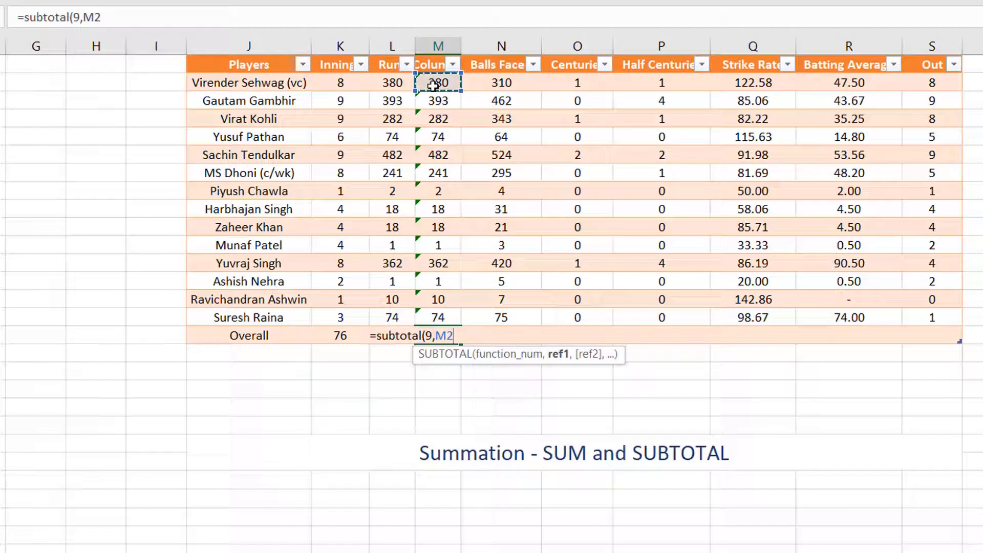
pyautogui.hotkey('ctrl', 'shift', 'Down')
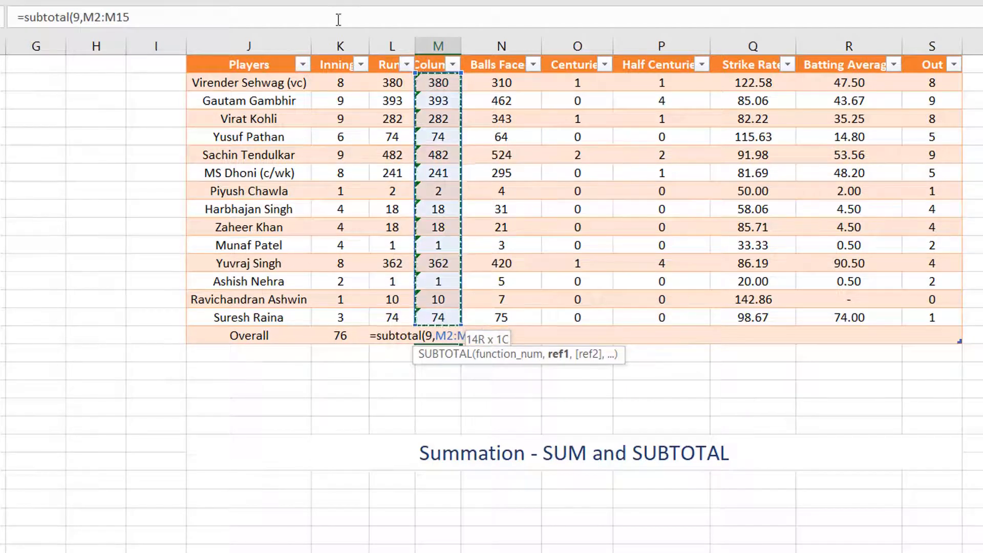
pyautogui.click(153, 17)
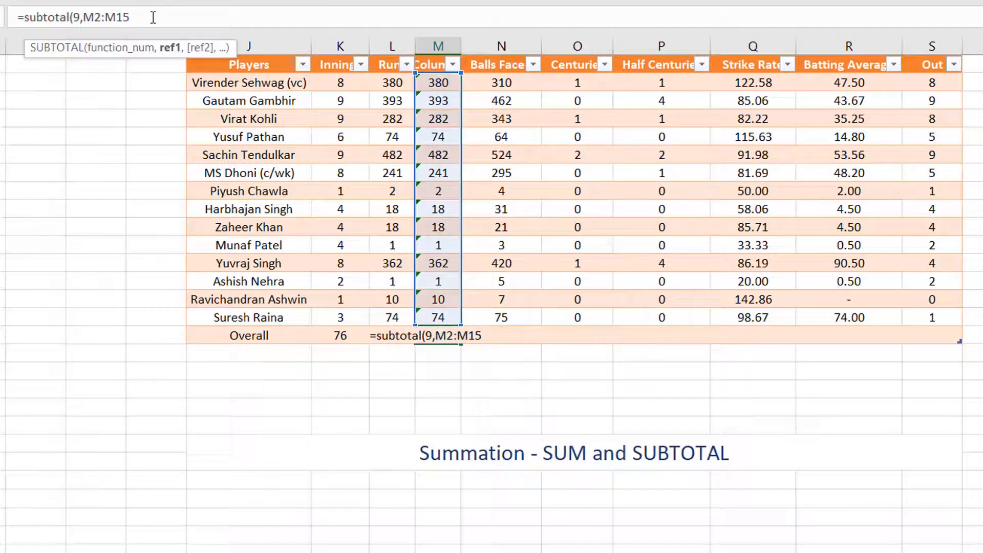
pyautogui.write(')')
pyautogui.press('Return')
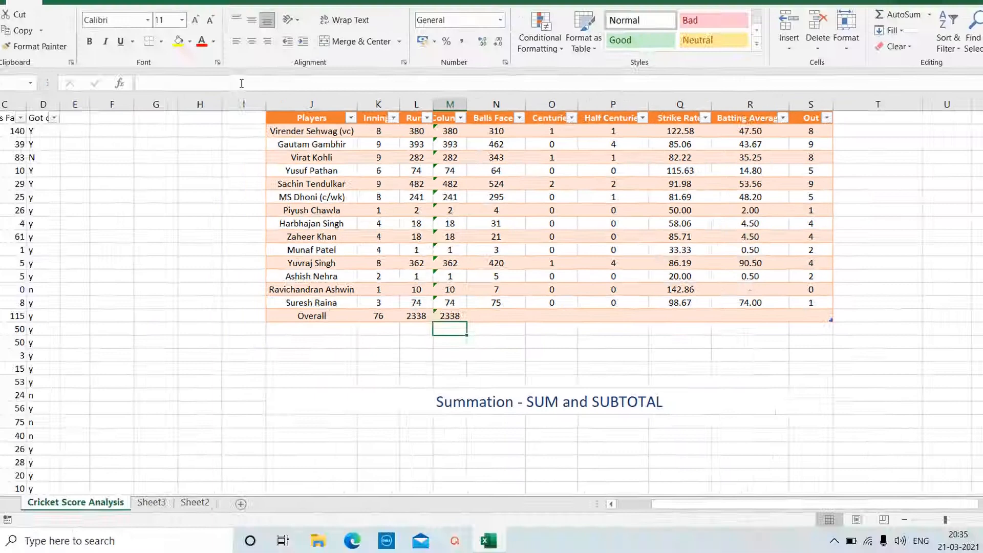
# Compare the Overall row's SUM formula in L16 with the SUBTOTAL formula in M16.
pyautogui.press('Up')
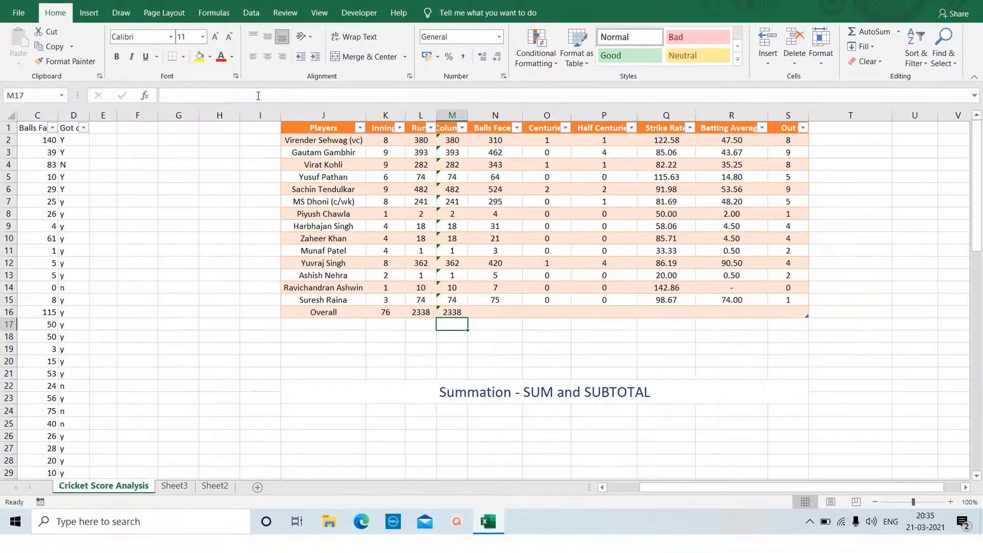
pyautogui.press('Left')
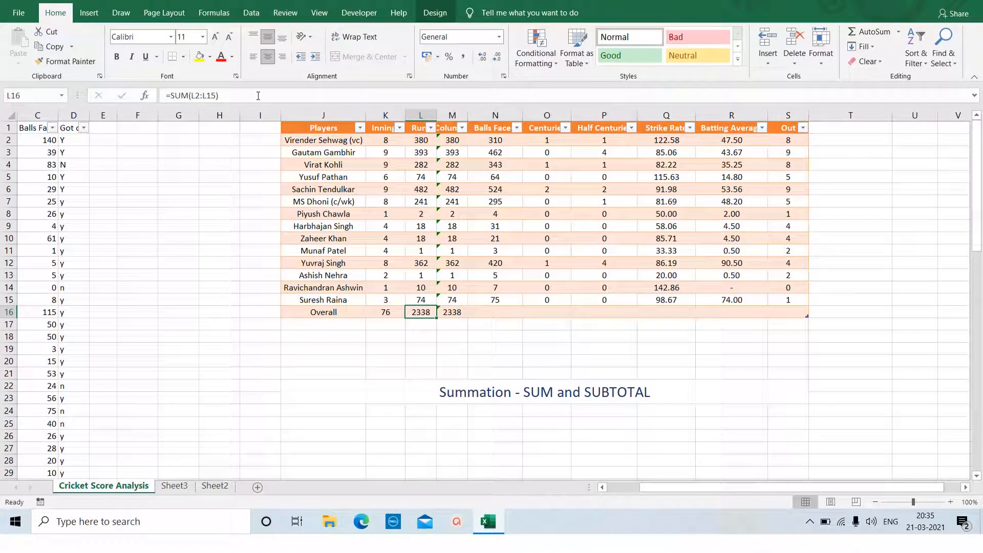
pyautogui.press('Right')
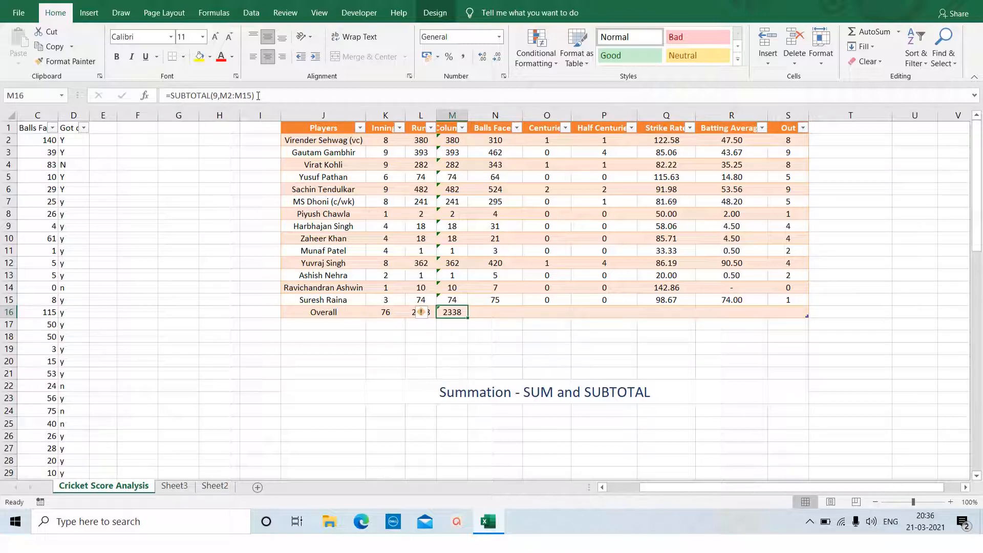
# Replace the SUBTOTAL formula in cell M16 with a total inserted by AutoSum's Sum option.
pyautogui.press('Delete')
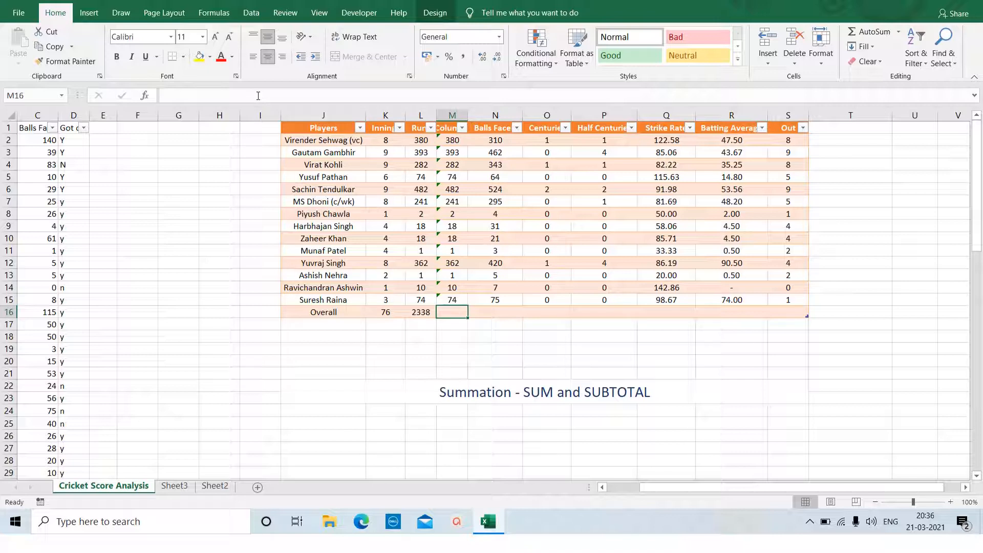
pyautogui.press('alt')
pyautogui.press('h')
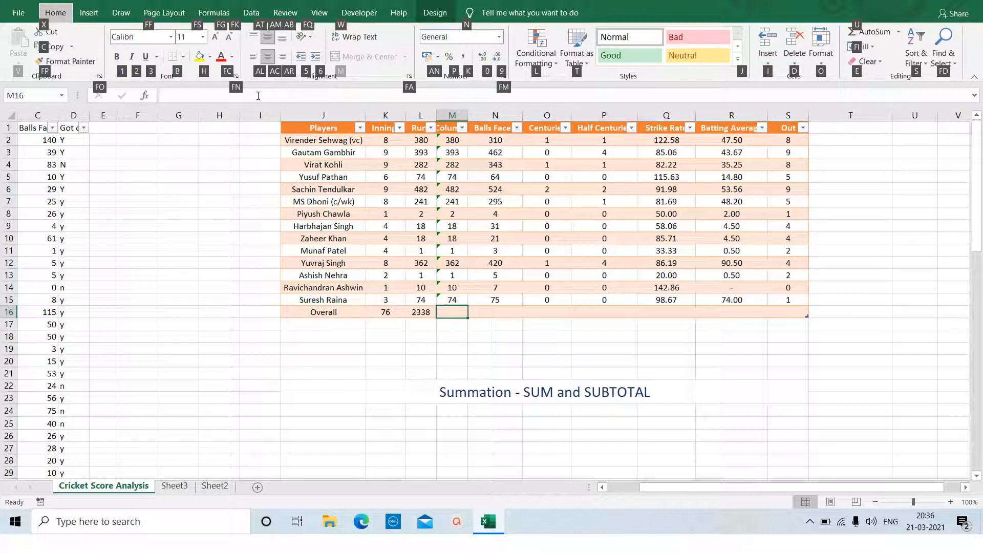
pyautogui.press('u')
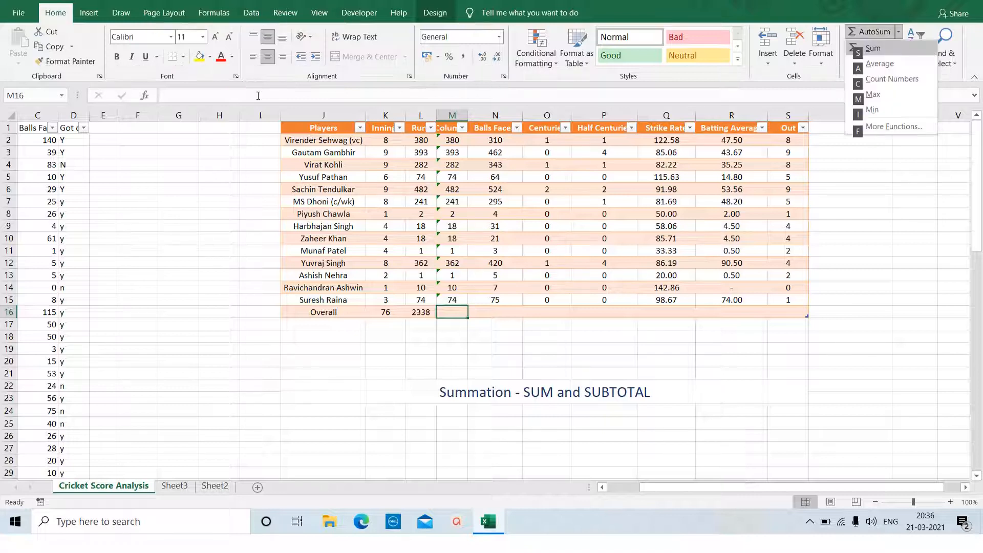
pyautogui.press('s')
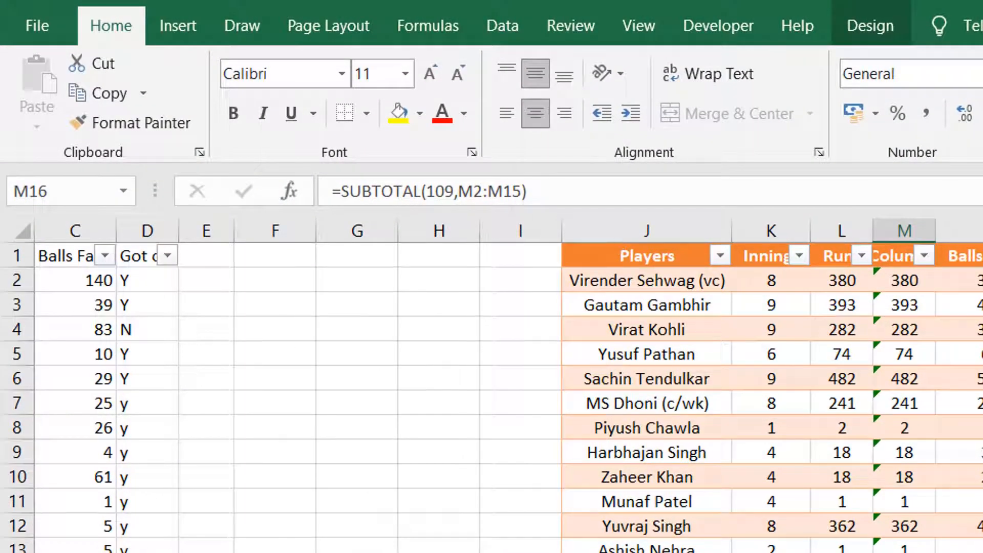
# Clear cell M16 and insert the AutoSum Sum total for M2:M15 again.
pyautogui.press('Delete')
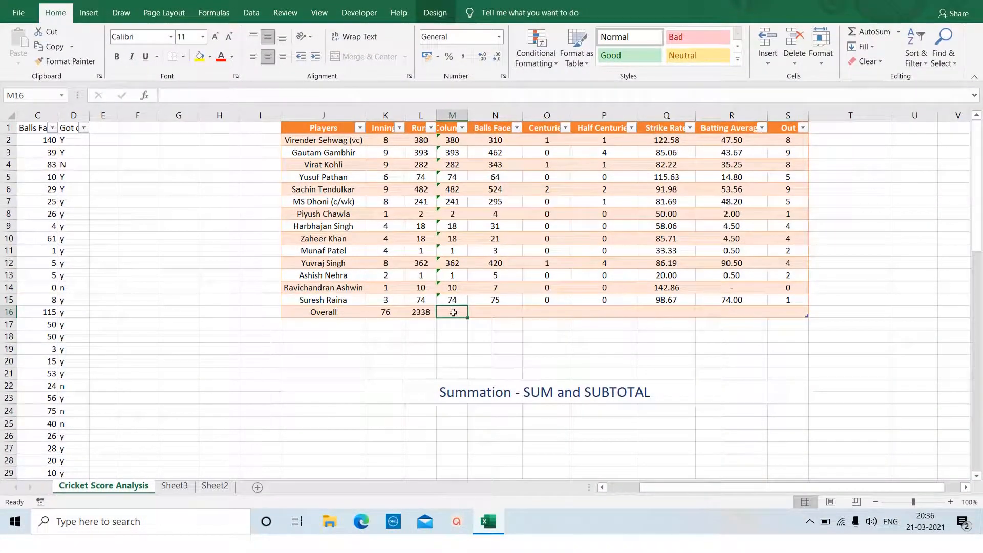
pyautogui.hotkey('alt', 'h')
pyautogui.press('u')
pyautogui.press('s')
pyautogui.hotkey('ctrl', 'Return')
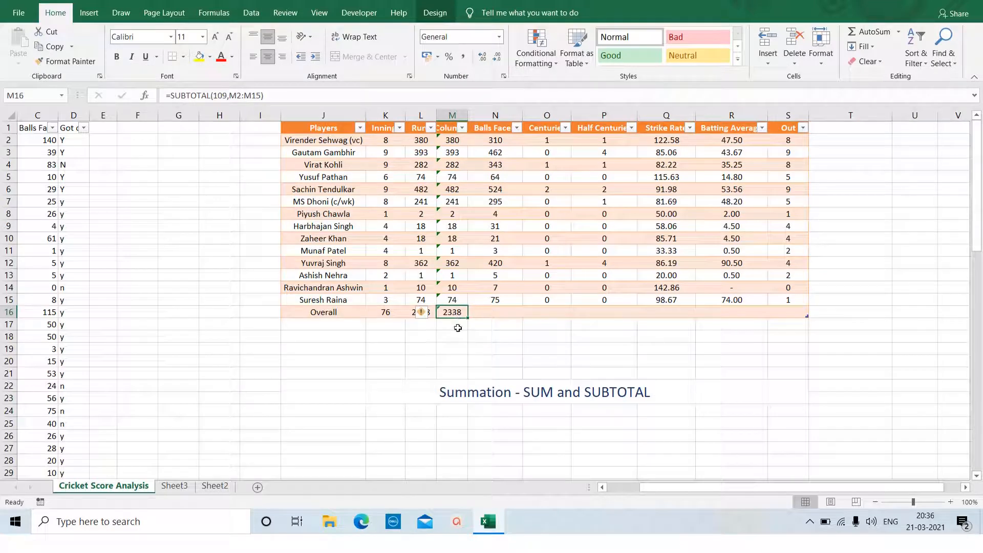
# Delete the total in M16 once more and re-enter =SUBTOTAL(109,M2:M15) using AutoSum.
pyautogui.press('Delete')
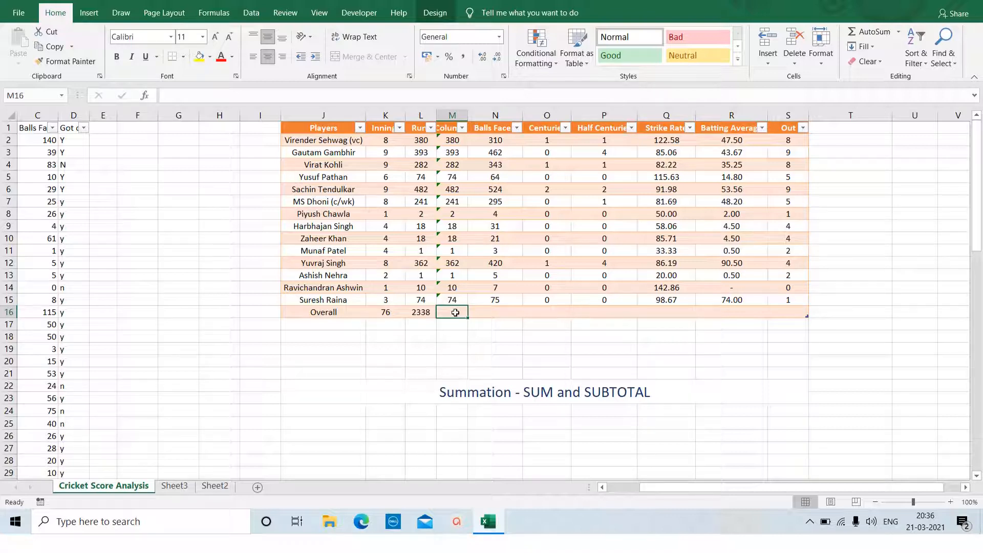
pyautogui.hotkey('alt', '=')
pyautogui.hotkey('alt', '=')
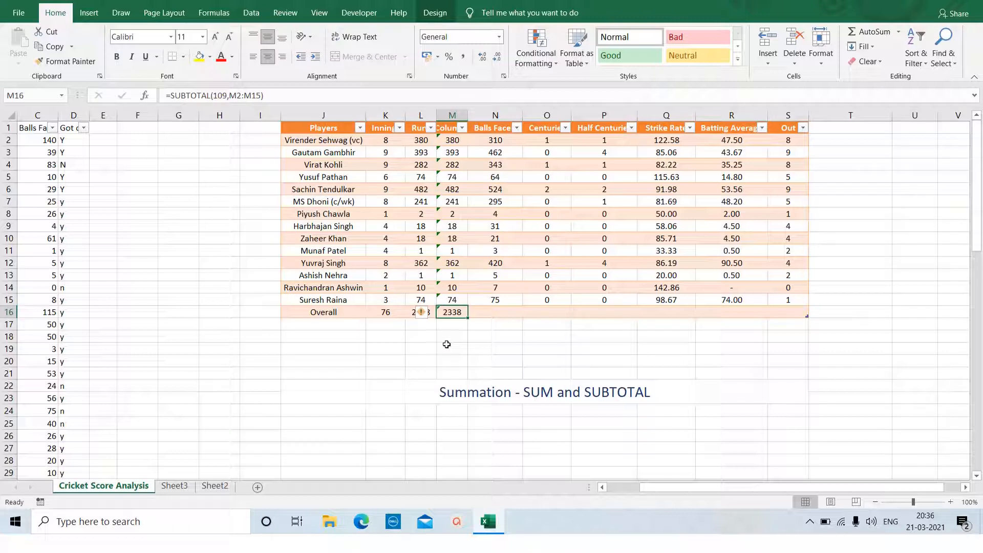
# Inspect the formulas behind the two Overall totals, first in L16 and then in the AutoSum cell M16.
pyautogui.click(447, 344)
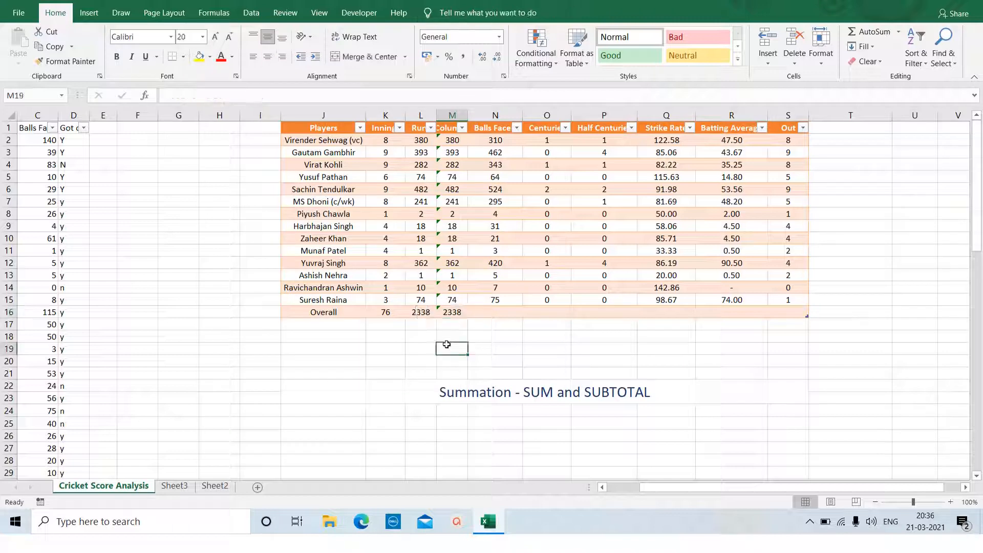
pyautogui.click(414, 312)
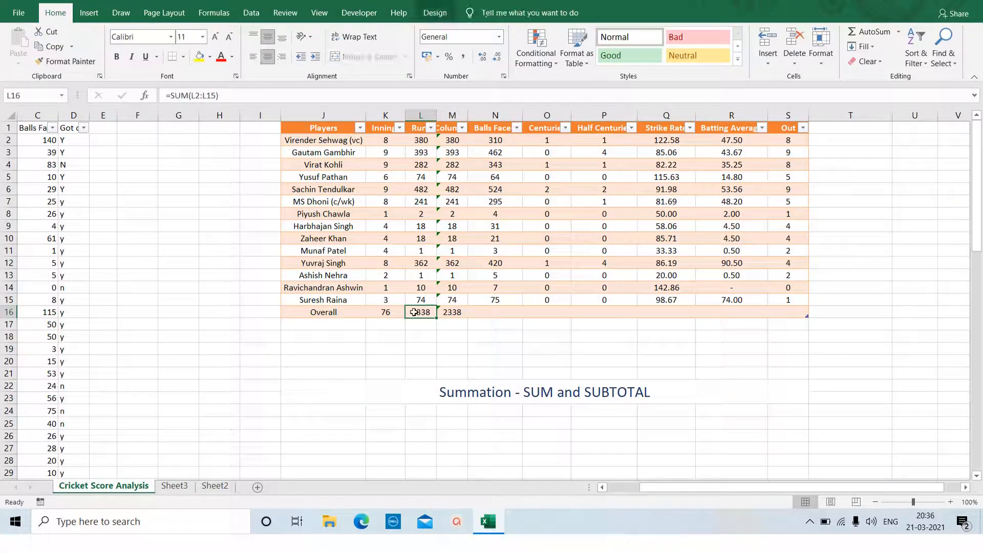
pyautogui.click(455, 311)
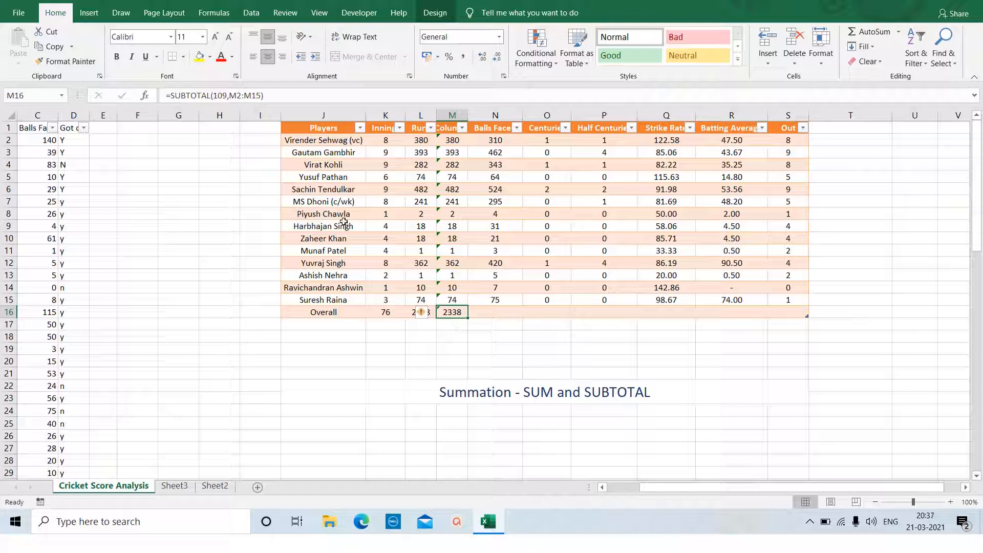
# Filter the Players column to show only Gautam Gambhir and Overall.
pyautogui.click(360, 128)
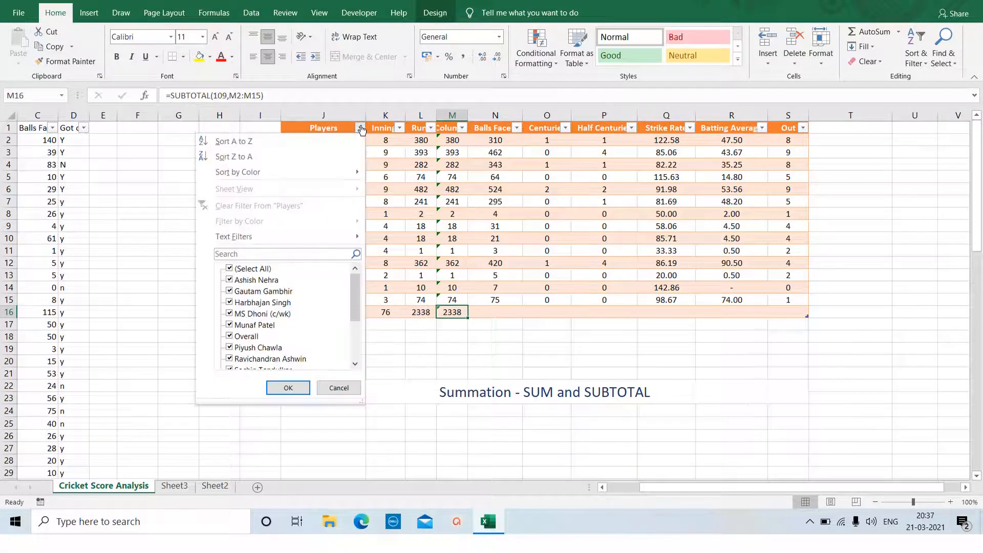
pyautogui.click(232, 270)
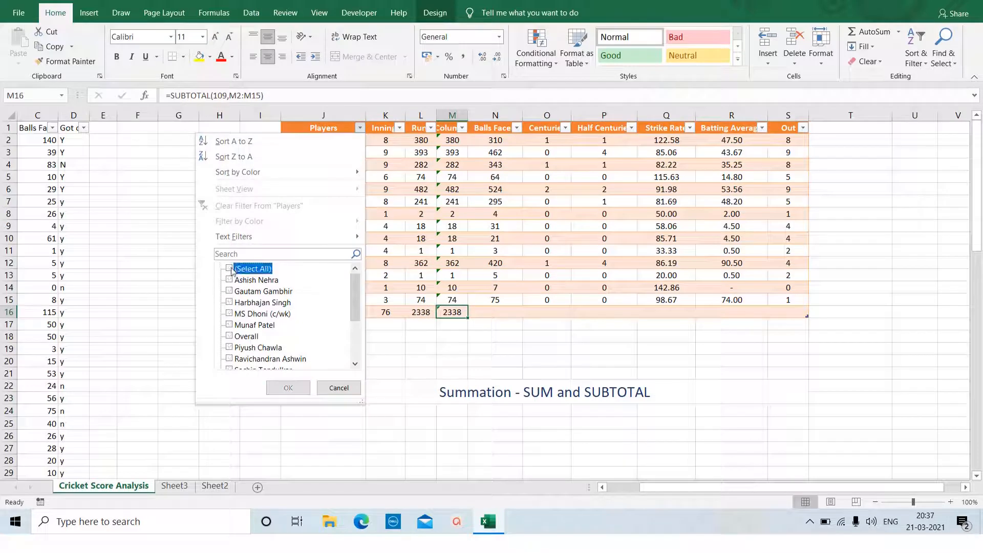
pyautogui.click(230, 337)
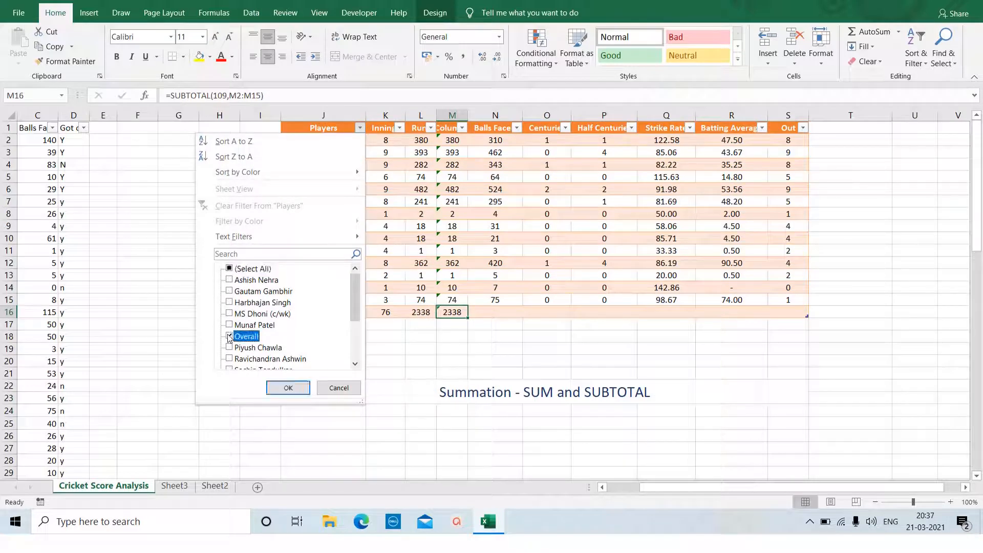
pyautogui.click(230, 291)
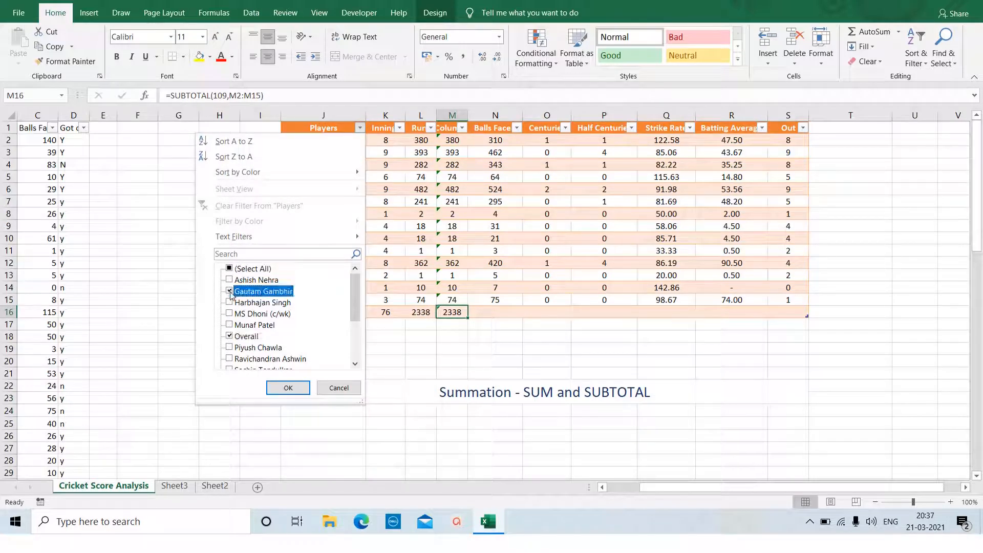
pyautogui.click(288, 389)
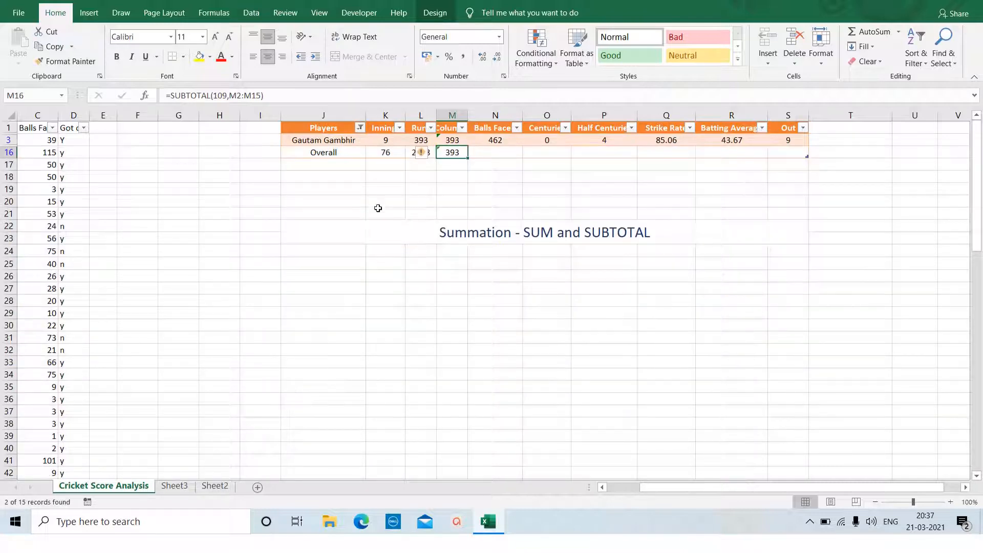
# Compare the SUM total in L16 with the SUBTOTAL total in M16 while the table is filtered.
pyautogui.click(423, 177)
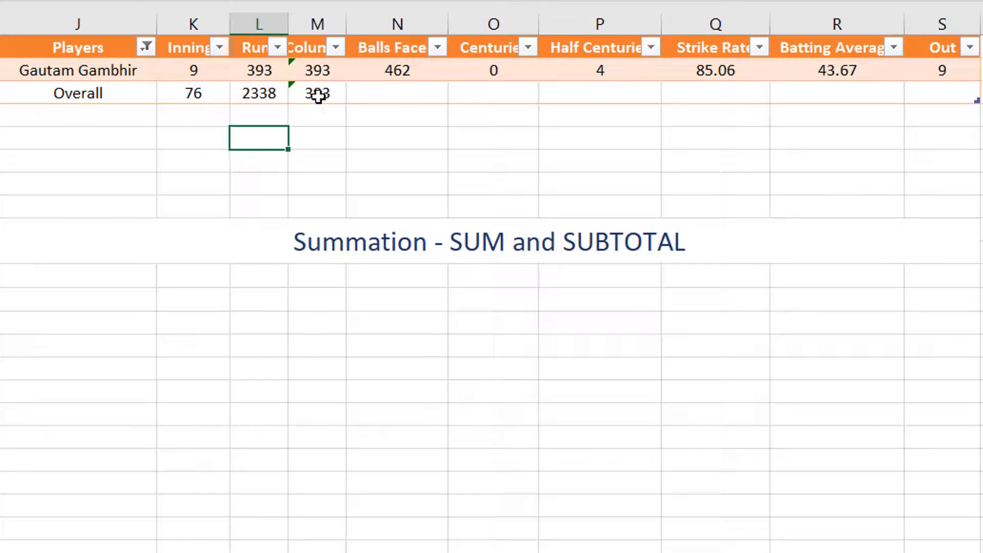
pyautogui.click(260, 92)
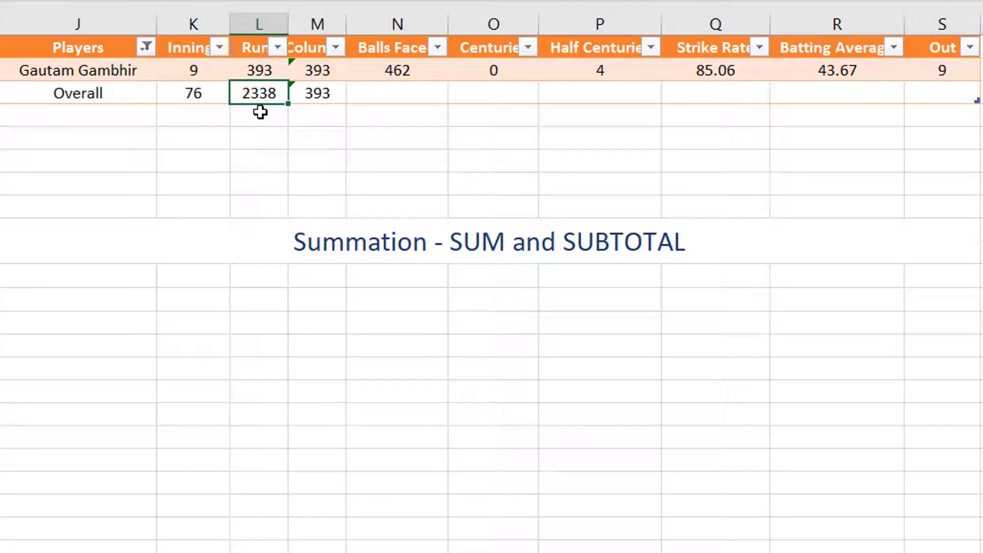
pyautogui.click(325, 99)
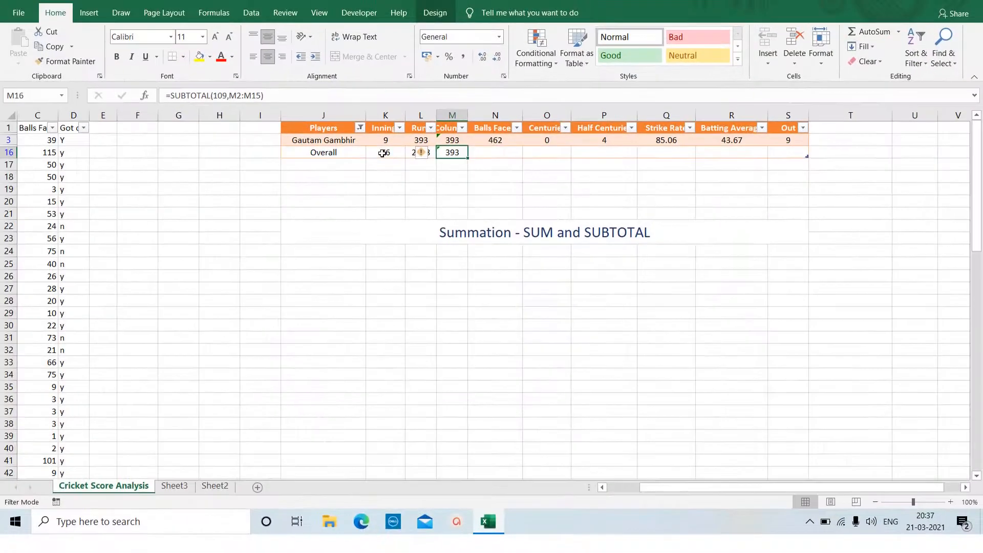
# Add MS Dhoni (c/wk) and Sachin Tendulkar to the Players filter and check the SUM formula in L16.
pyautogui.click(360, 129)
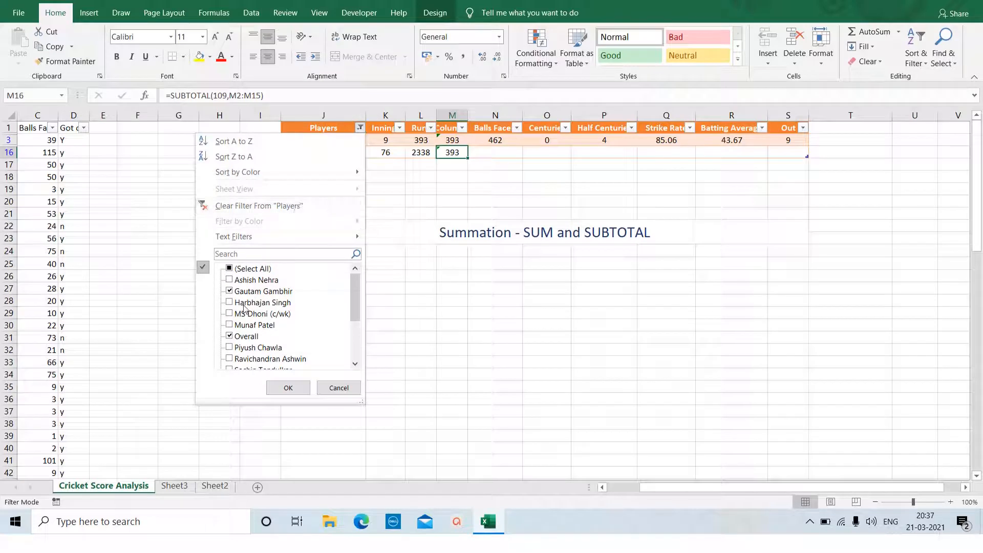
pyautogui.click(230, 315)
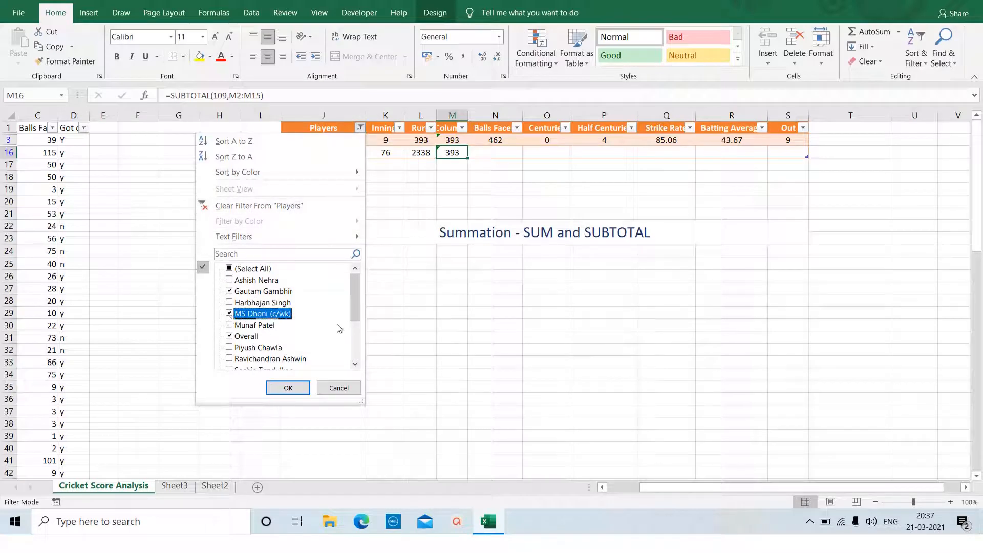
pyautogui.scroll(-2, 357, 317)
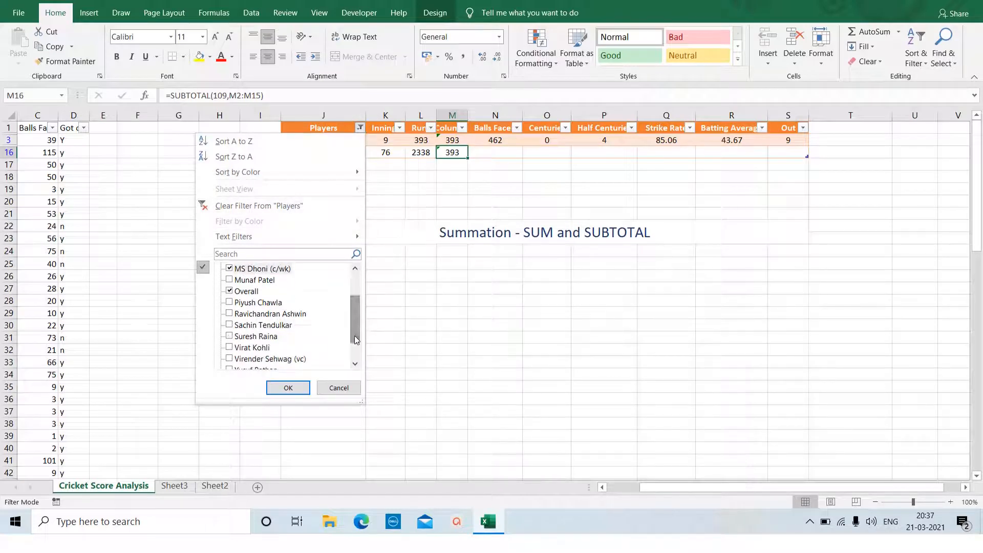
pyautogui.click(229, 325)
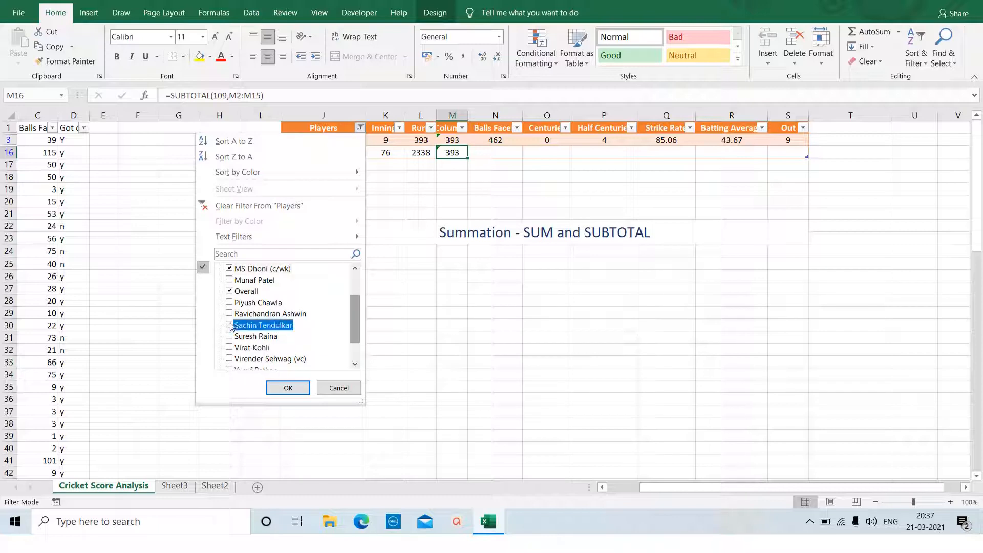
pyautogui.click(298, 387)
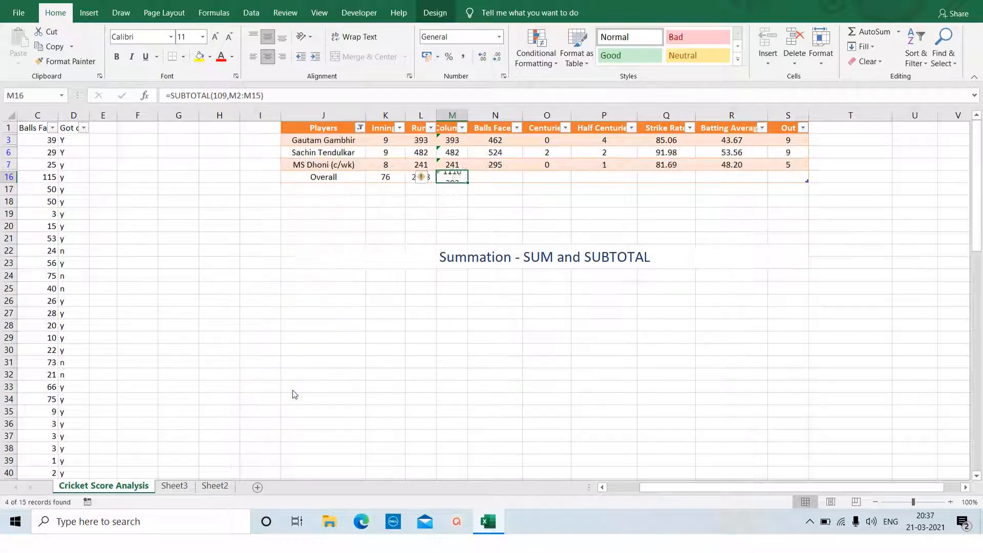
pyautogui.click(434, 273)
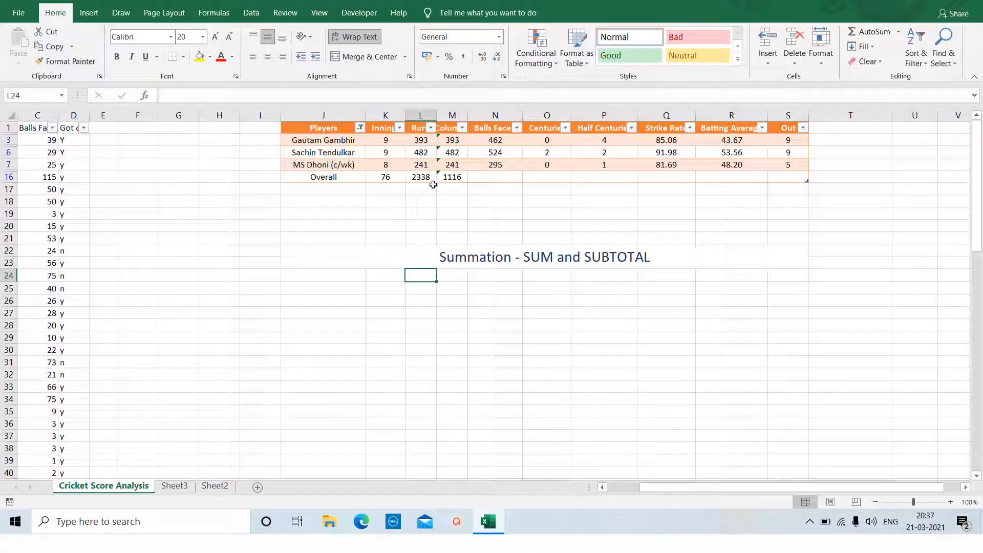
pyautogui.click(417, 179)
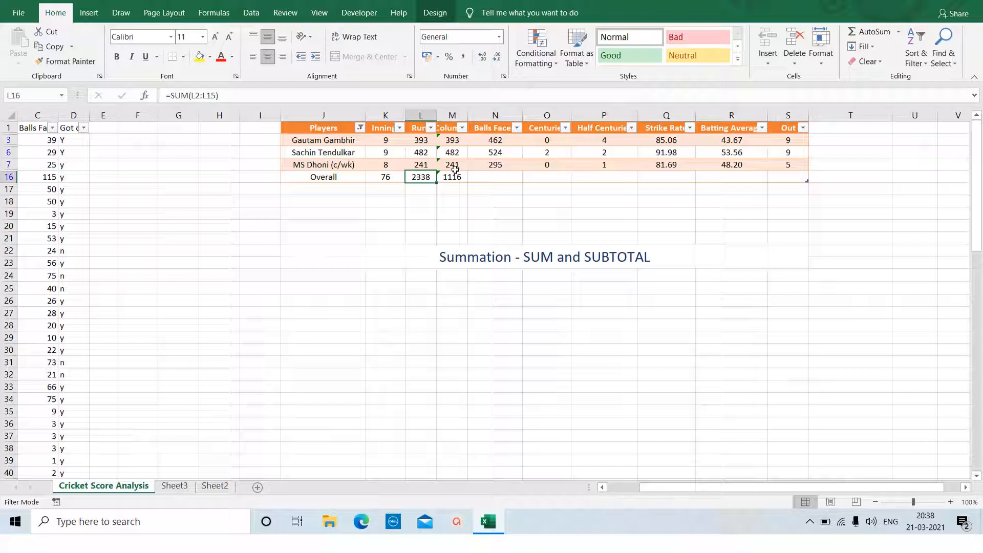
# Show all players again by selecting every entry in the Players filter.
pyautogui.click(361, 128)
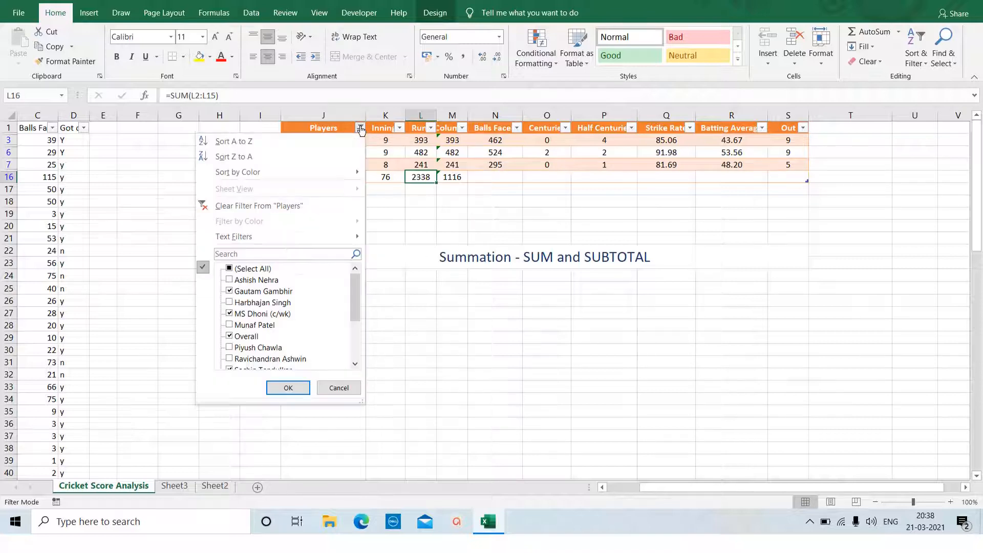
pyautogui.click(232, 270)
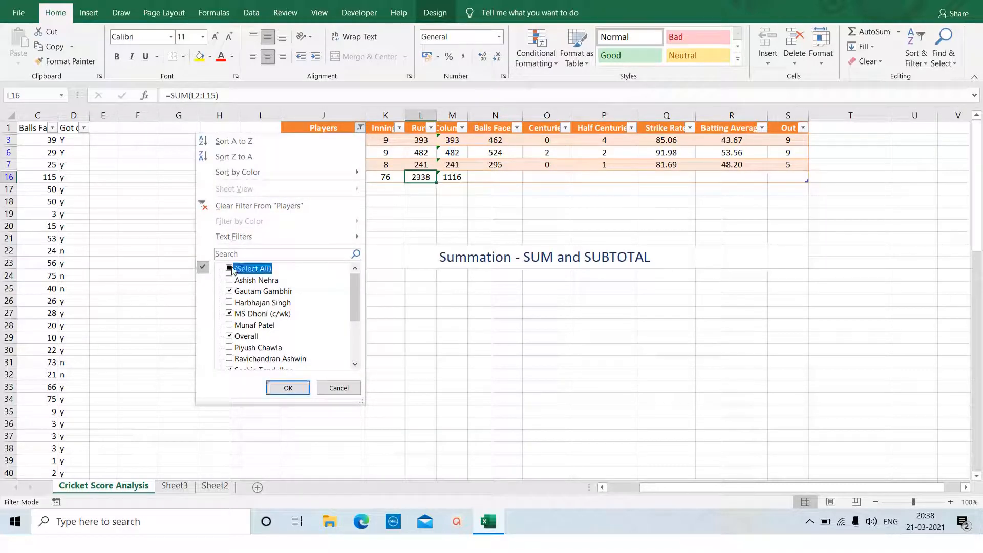
pyautogui.click(288, 388)
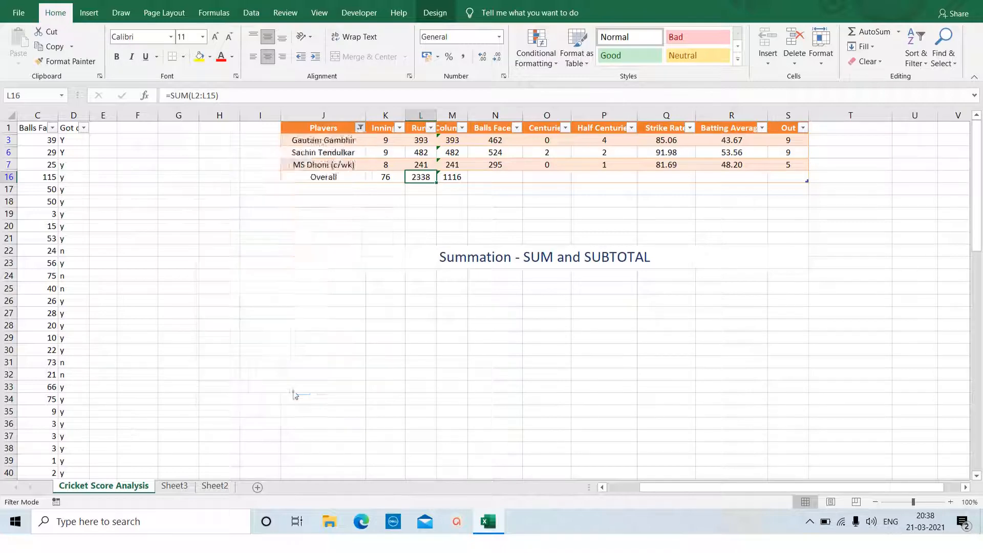
# Delete the duplicate runs column M (Column1) from the sheet.
pyautogui.click(450, 113)
pyautogui.rightClick(450, 114)
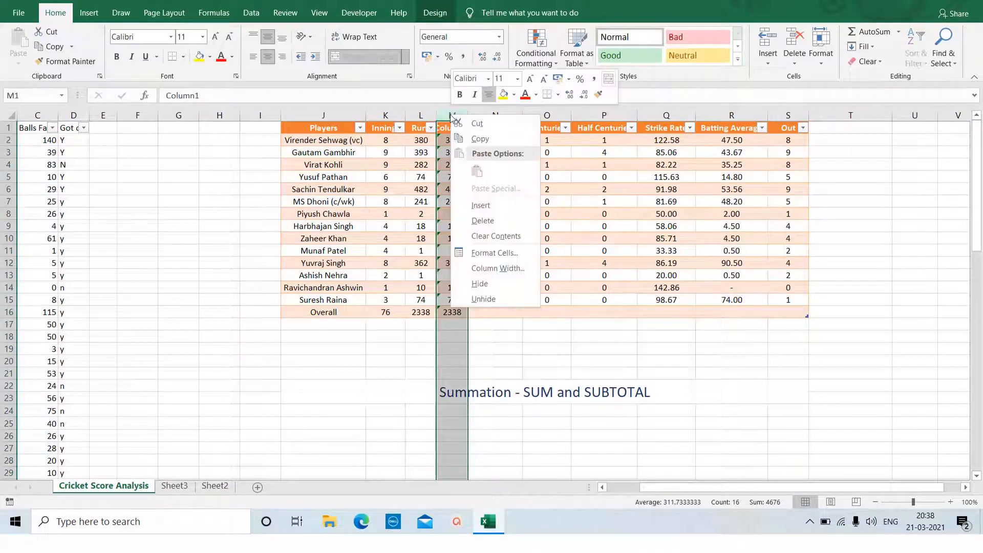
pyautogui.click(495, 222)
# Fill the SUM formula from L16 across to R16, and clear the Strike Rate and Batting Average totals in P16 and Q16.
pyautogui.click(421, 313)
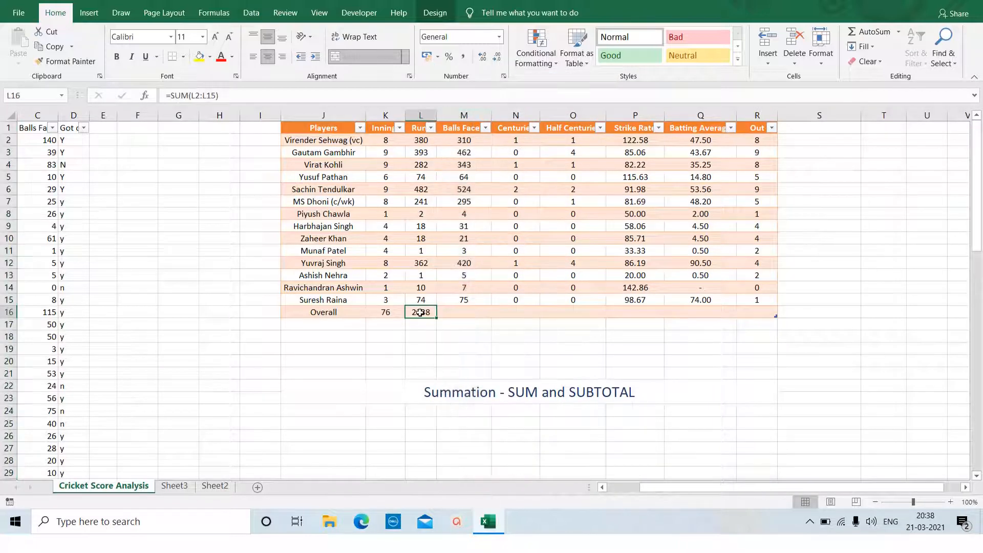
pyautogui.moveTo(437, 317); pyautogui.dragTo(778, 316)
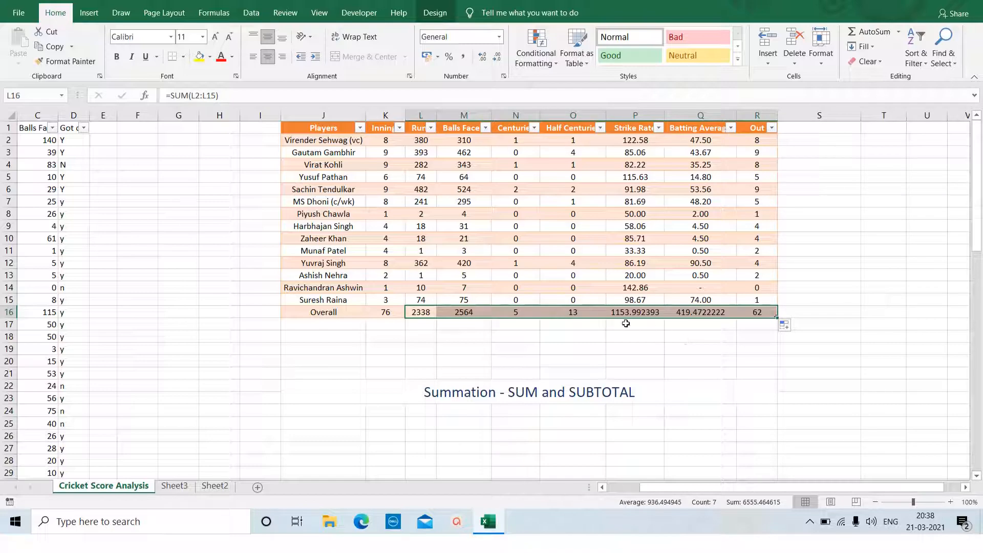
pyautogui.click(635, 310)
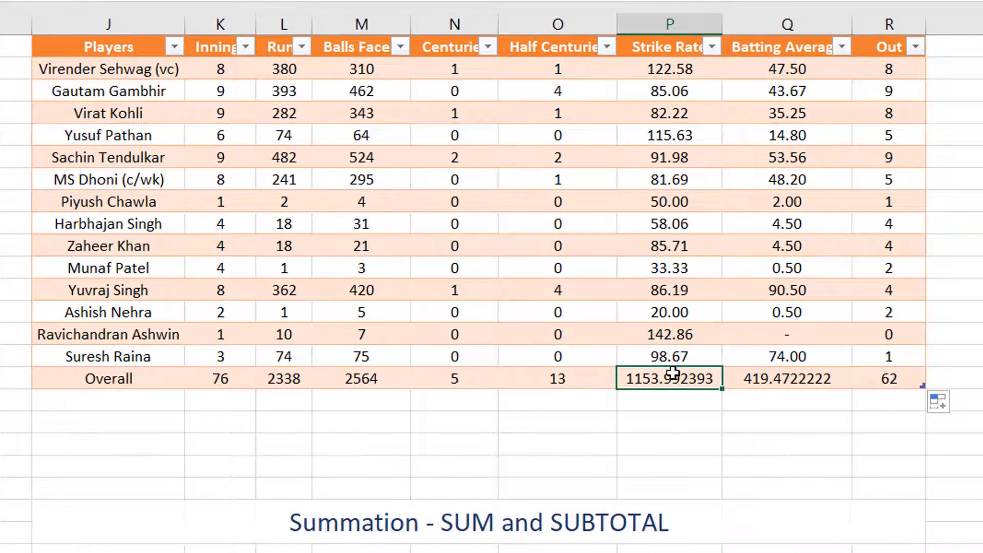
pyautogui.press('Delete')
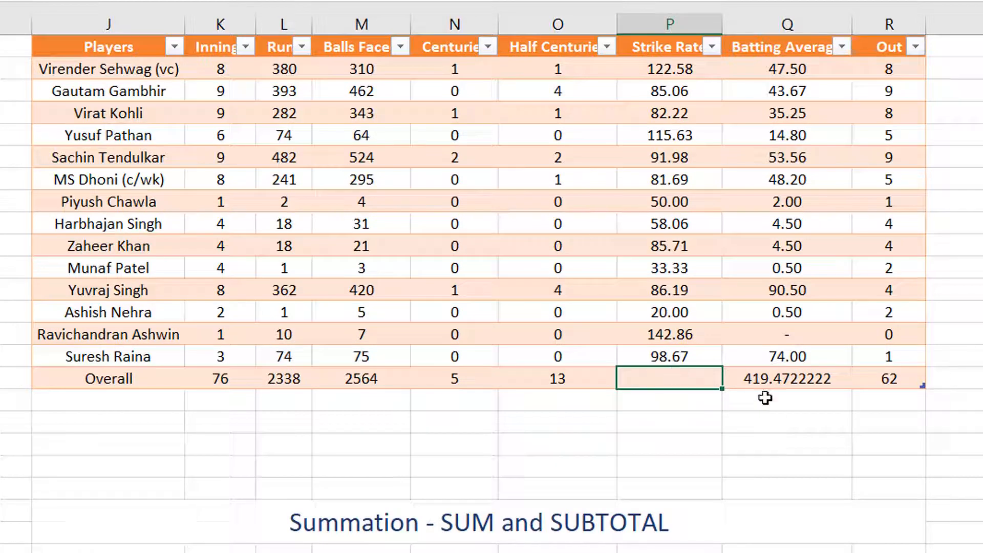
pyautogui.click(775, 378)
pyautogui.press('Delete')
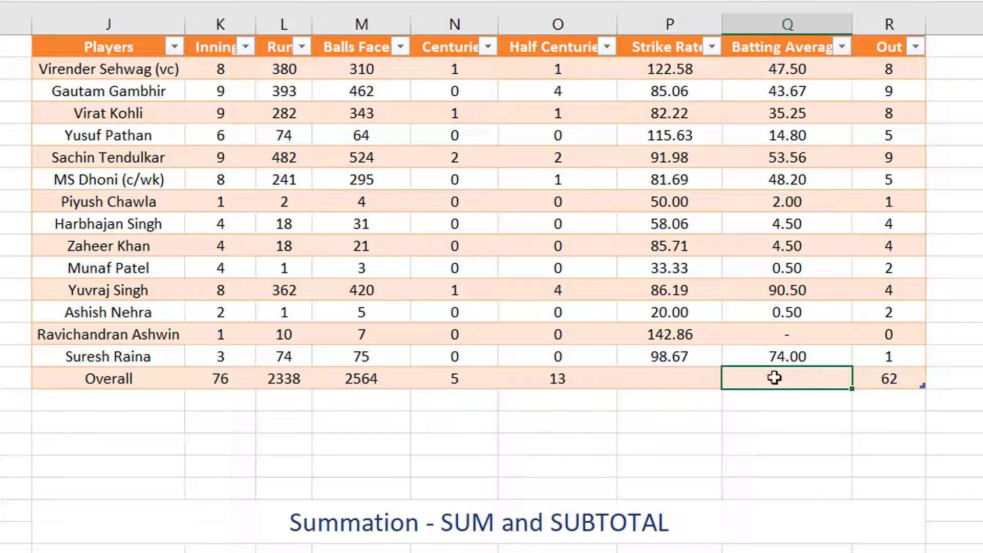
# Fill Suresh Raina's Strike Rate and Batting Average formulas from P15 and Q15 down into the Overall row.
pyautogui.click(673, 356)
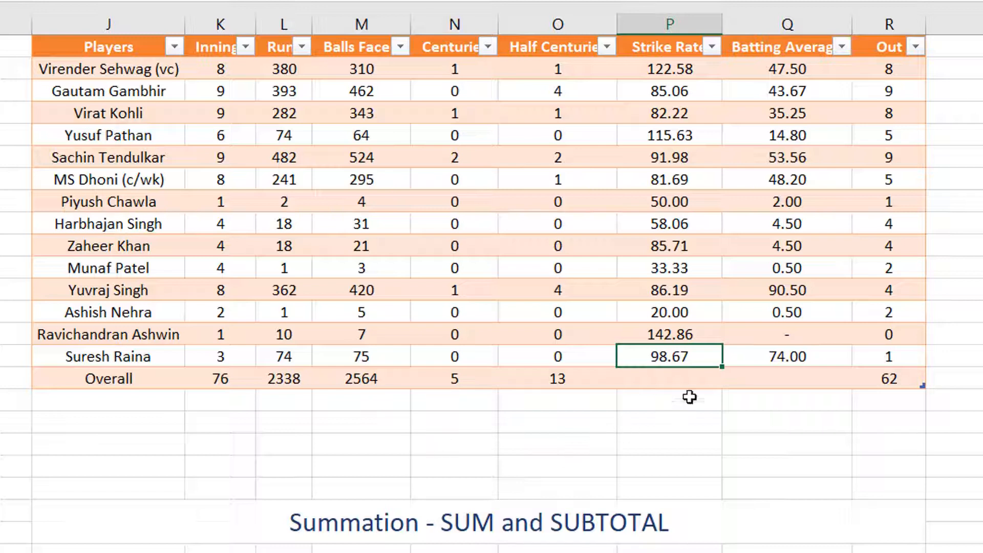
pyautogui.moveTo(725, 368); pyautogui.dragTo(723, 387)
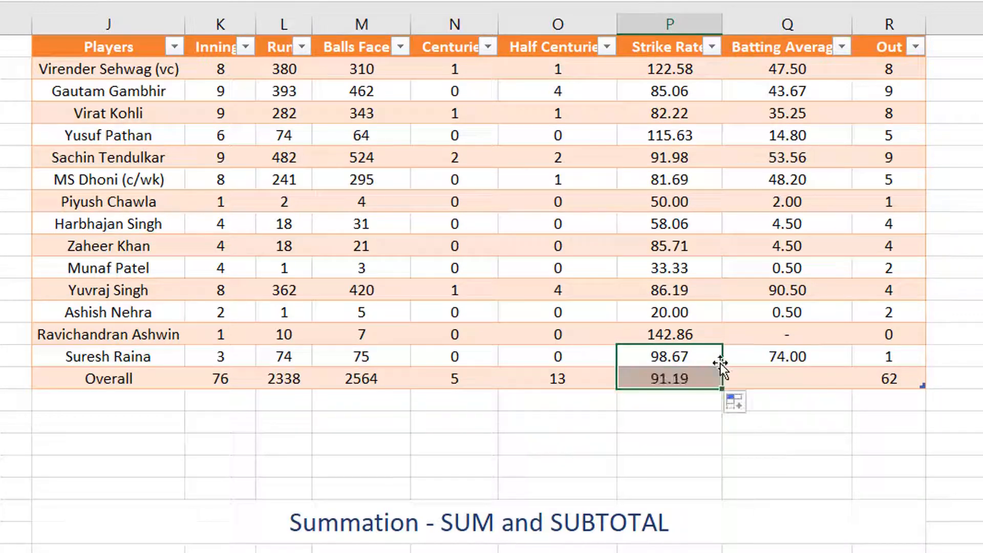
pyautogui.click(677, 377)
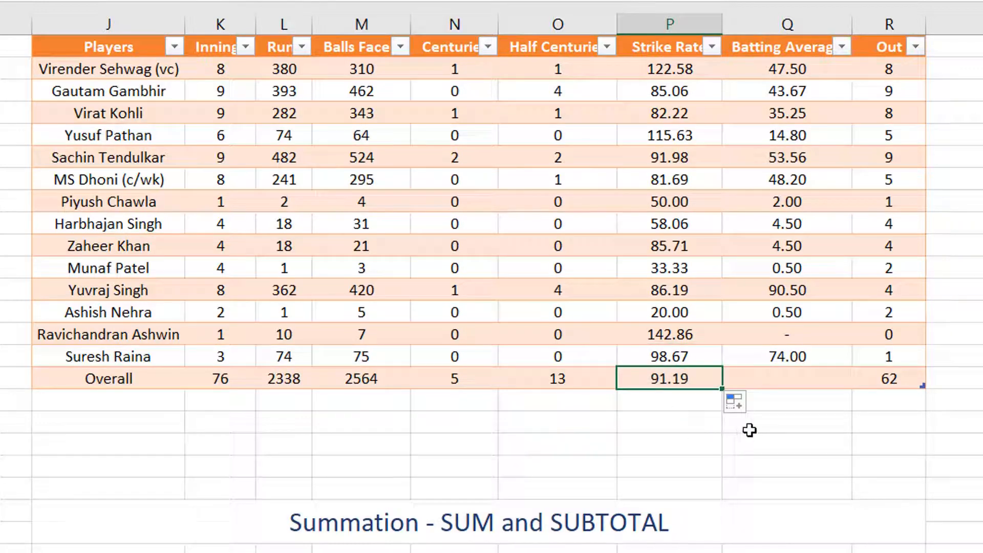
pyautogui.click(828, 358)
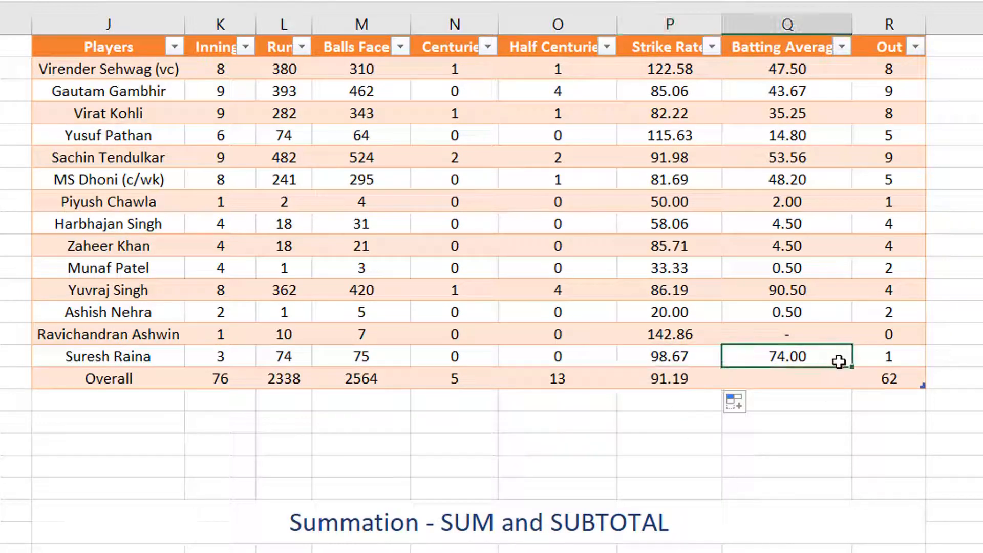
pyautogui.moveTo(850, 362); pyautogui.dragTo(851, 381)
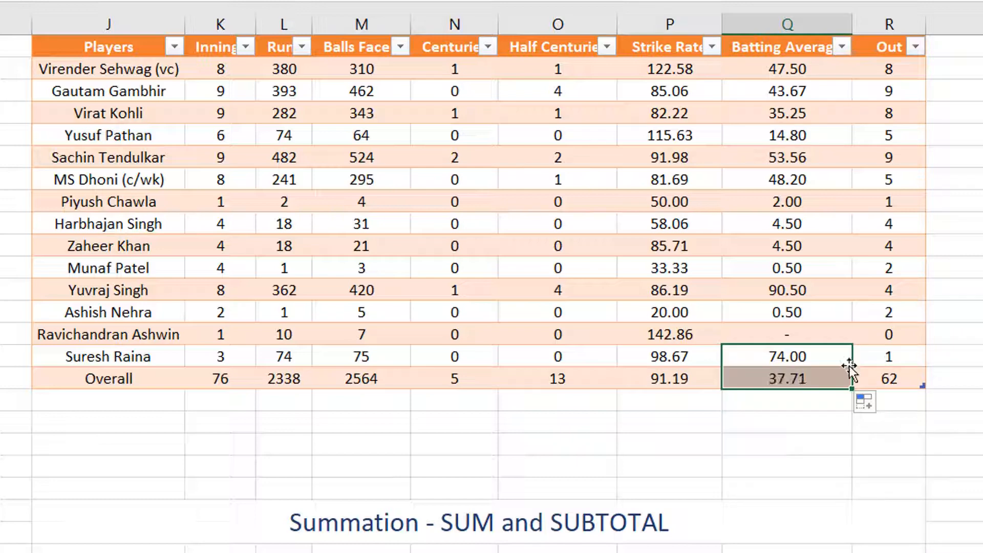